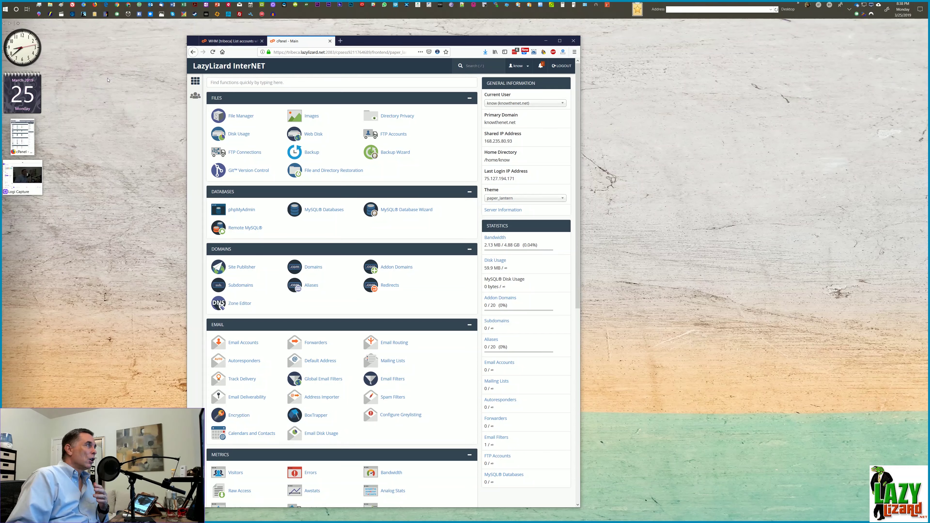
View the introduction and first step of the MySQL Database Wizard, and return to the cPanel main page.
mouse_move(243, 191)
mouse_down()
mouse_move(241, 256)
mouse_move(239, 191)
mouse_up()
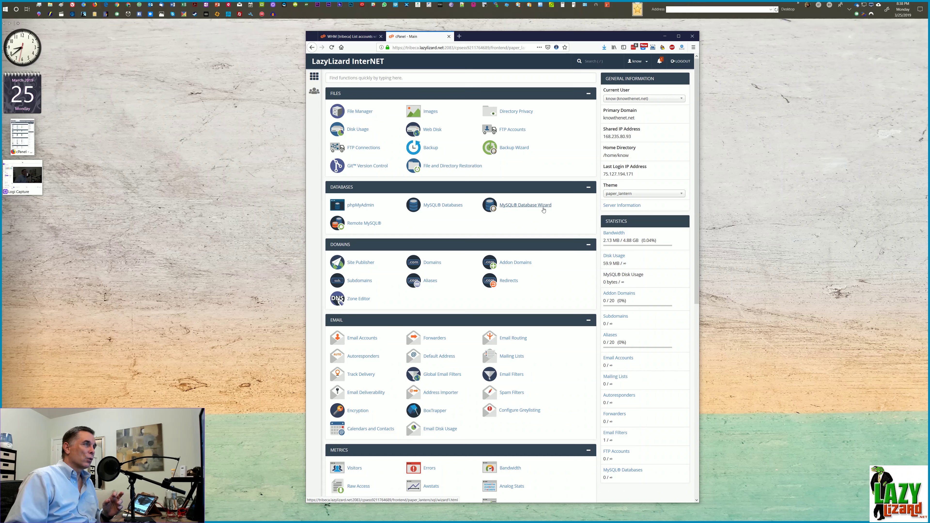
click(512, 206)
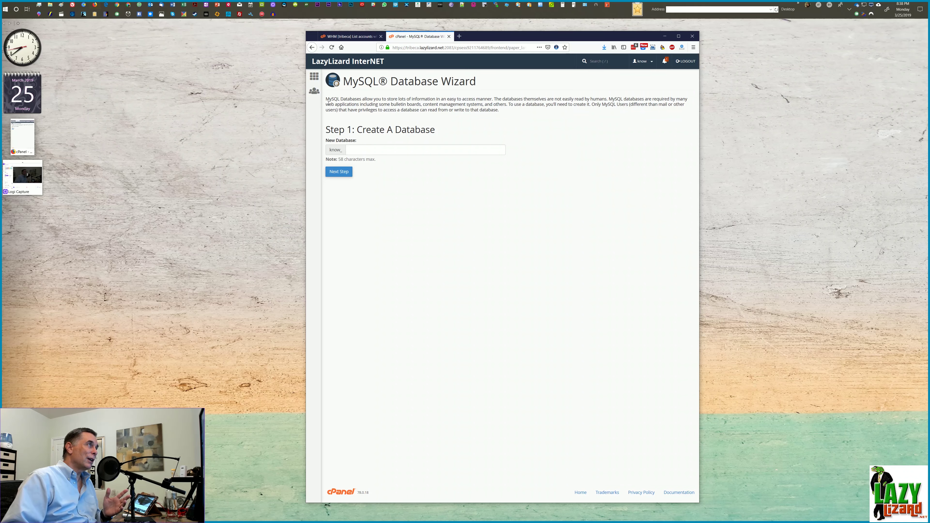
drag(325, 98, 445, 133)
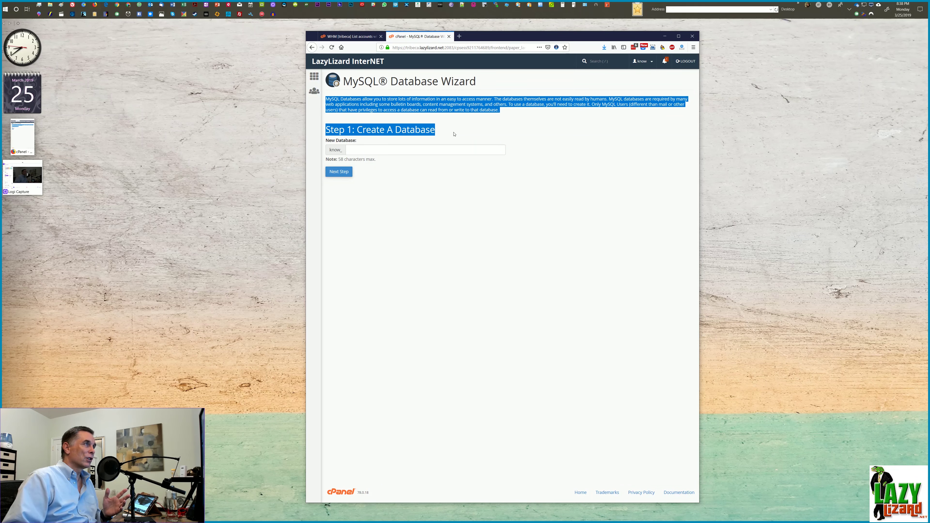
click(420, 131)
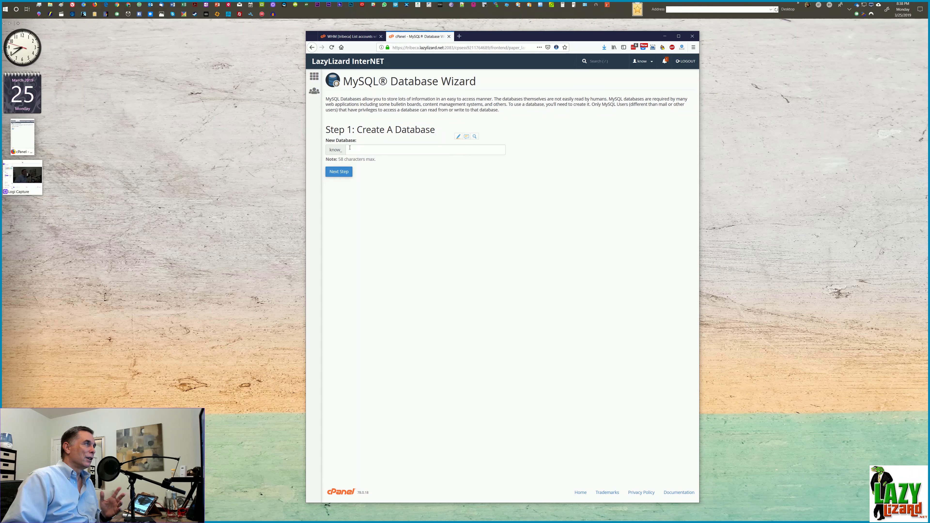
key(alt+Left)
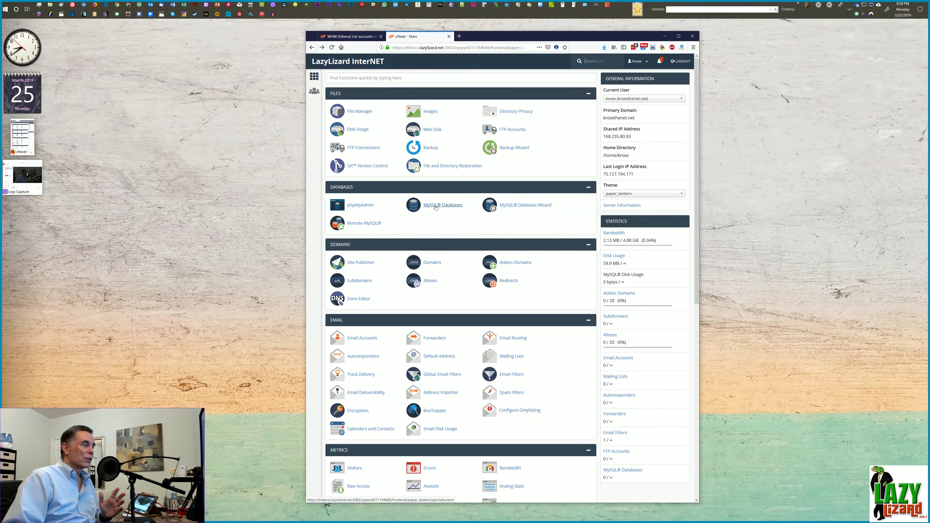
Open the MySQL Databases page and clear the prefilled username and password for the new user.
click(436, 207)
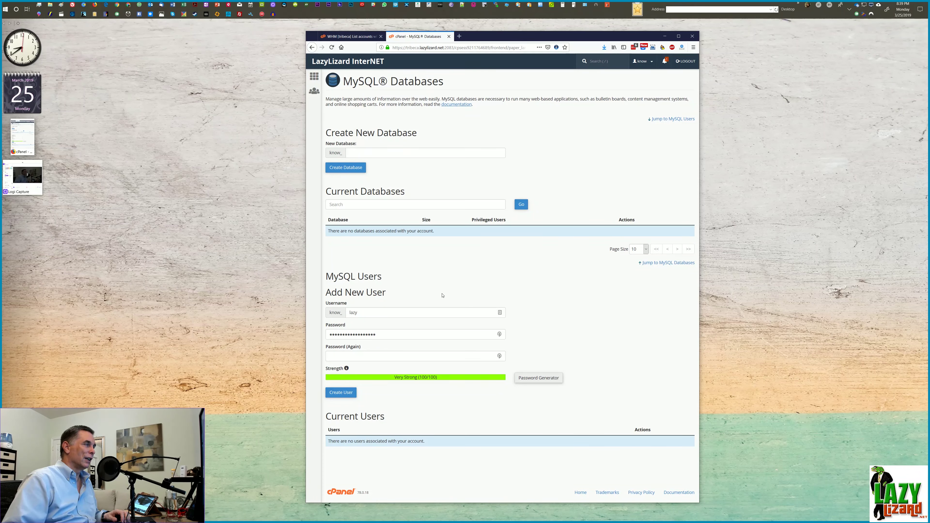
double_click(353, 312)
key(BackSpace)
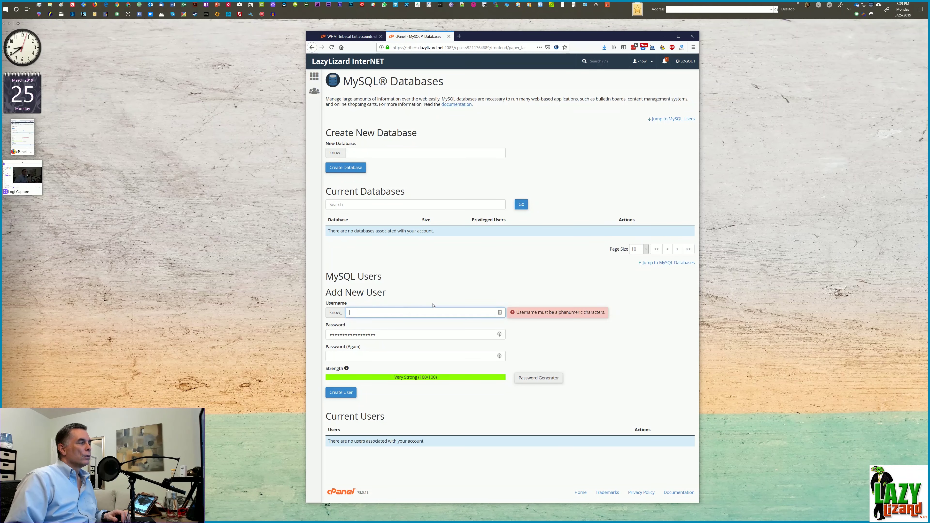
double_click(358, 333)
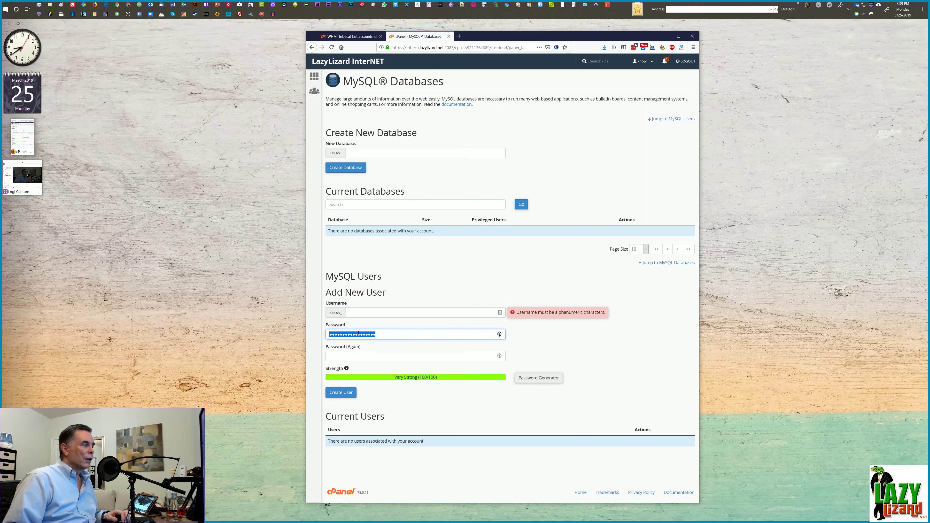
key(BackSpace)
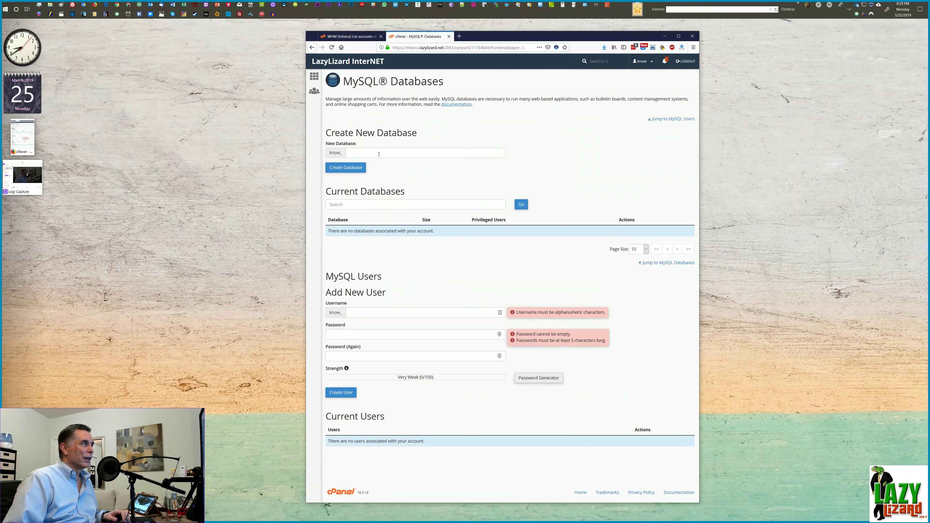
Enter "know" as the name of the new database, following the fixed know_ prefix.
click(378, 154)
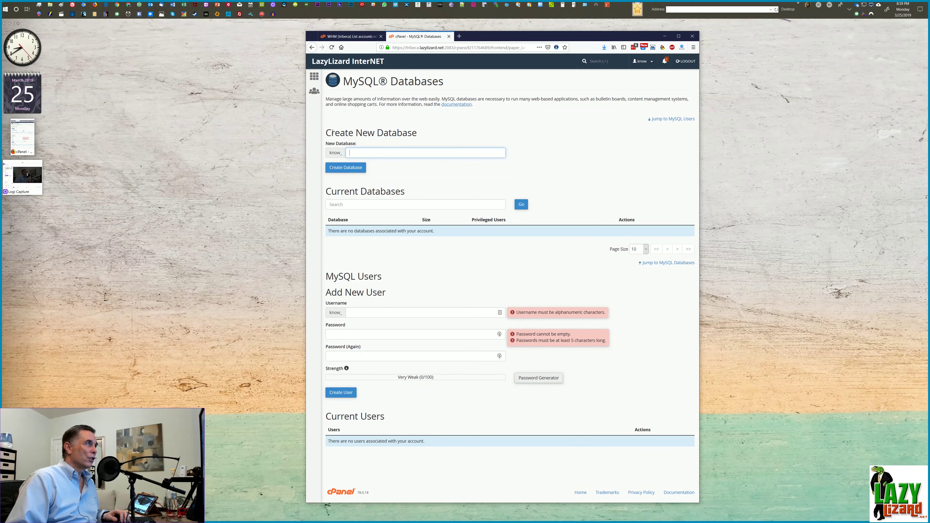
drag(327, 132, 414, 132)
click(314, 137)
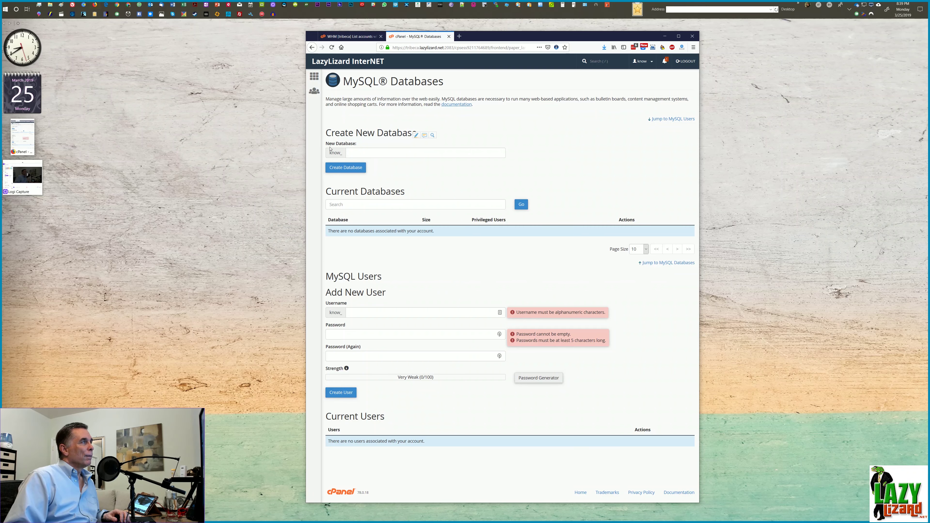
double_click(335, 153)
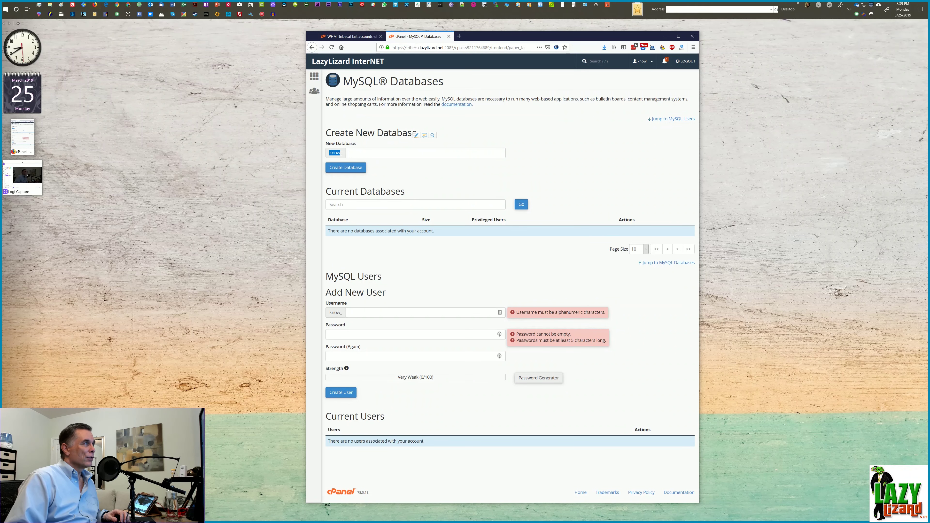
click(352, 153)
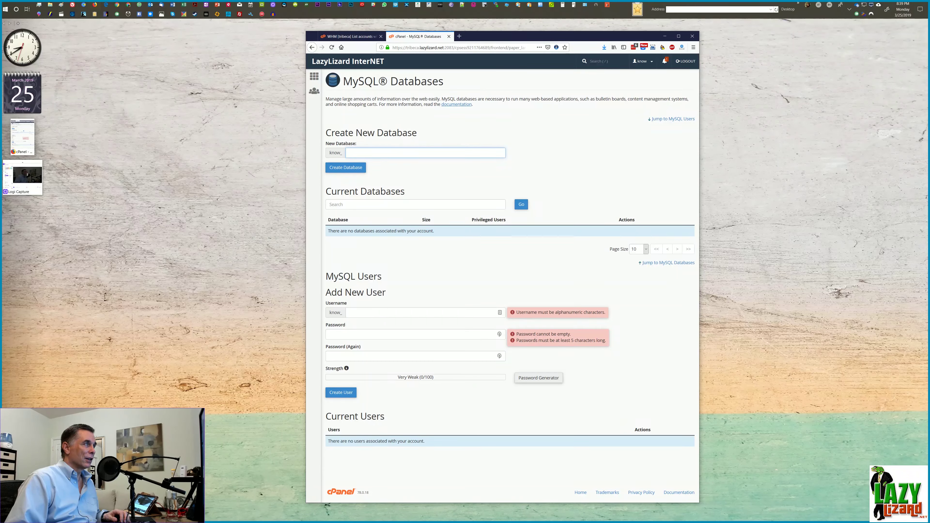
click(375, 152)
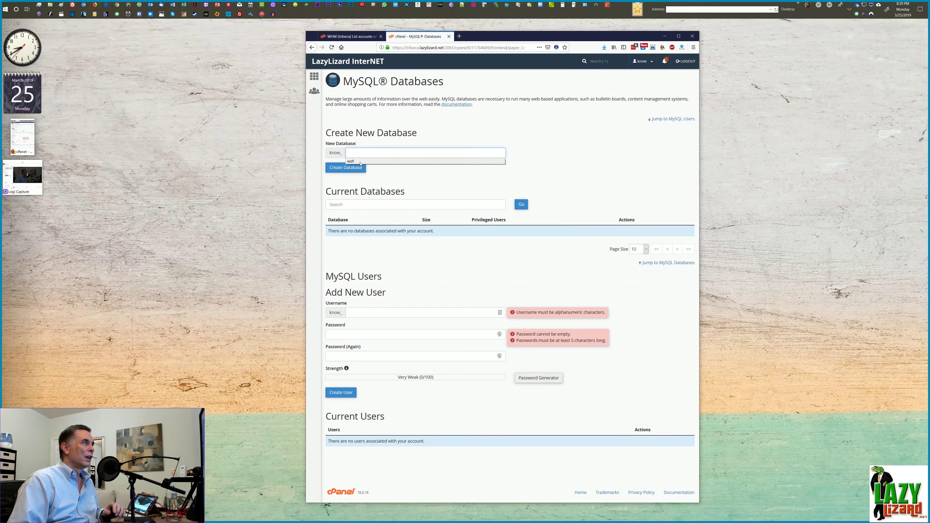
key(Delete)
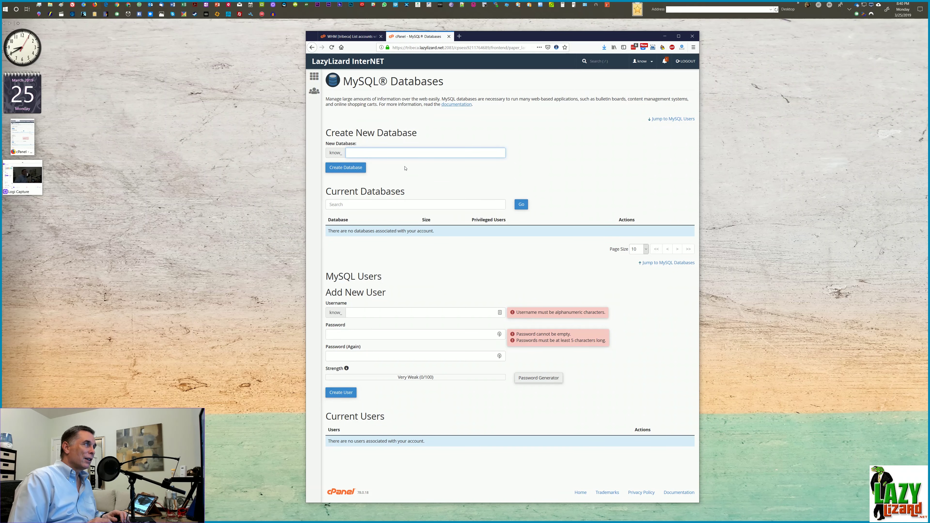
text(know)
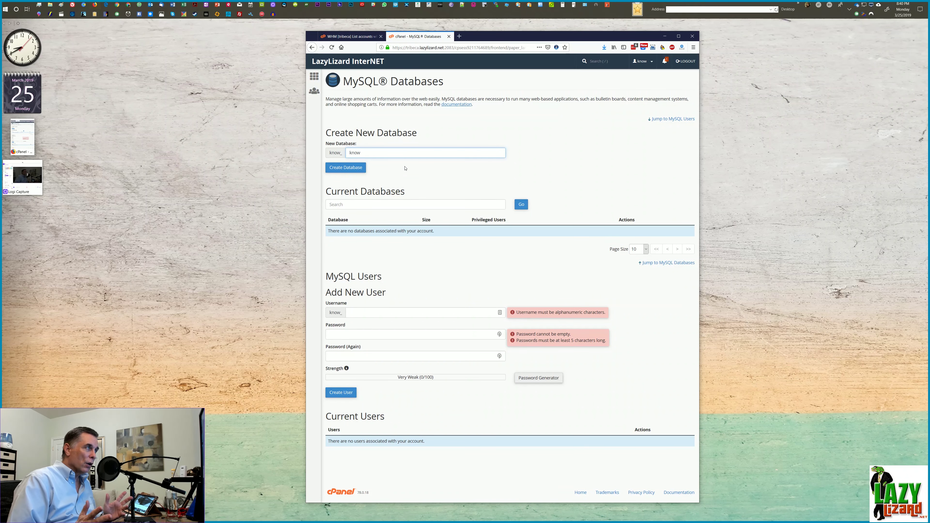
click(380, 207)
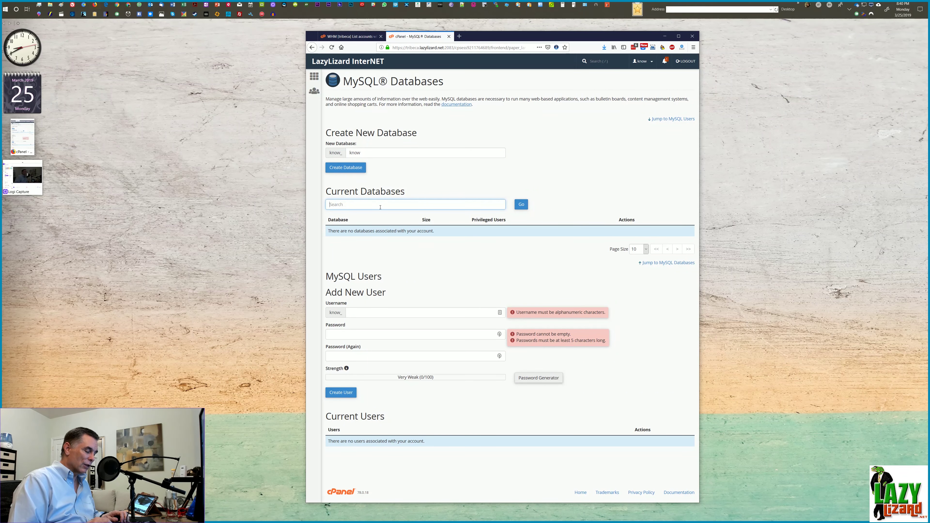
text(know_know)
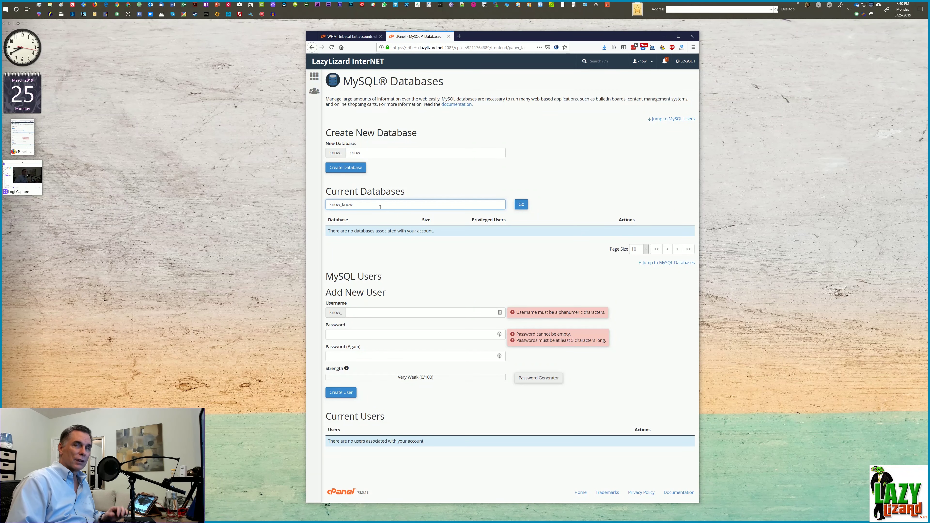
key(ctrl+a)
key(BackSpace)
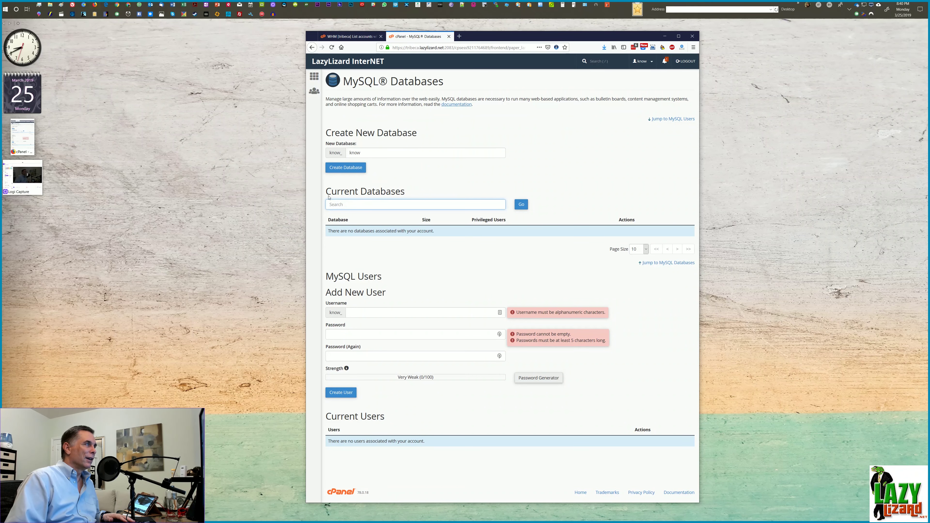
Create the know_know database and return to the MySQL Databases page.
click(362, 153)
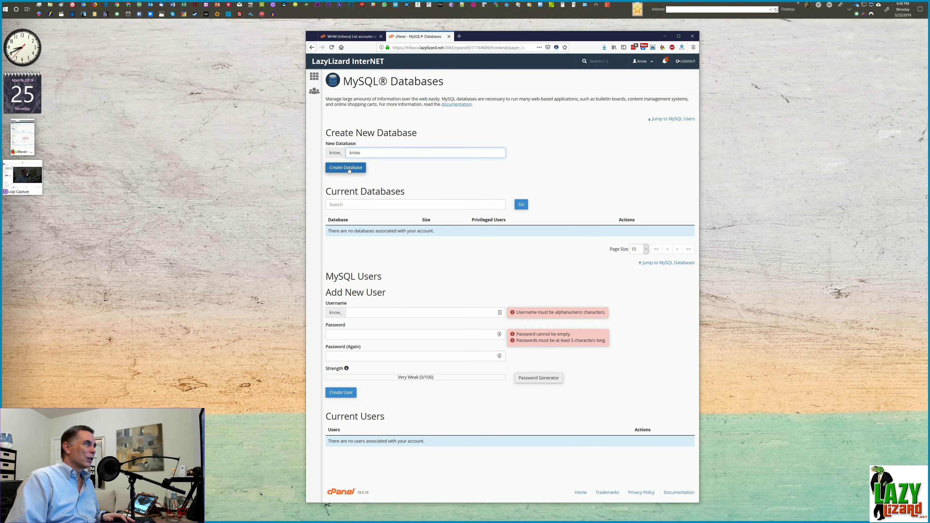
click(347, 168)
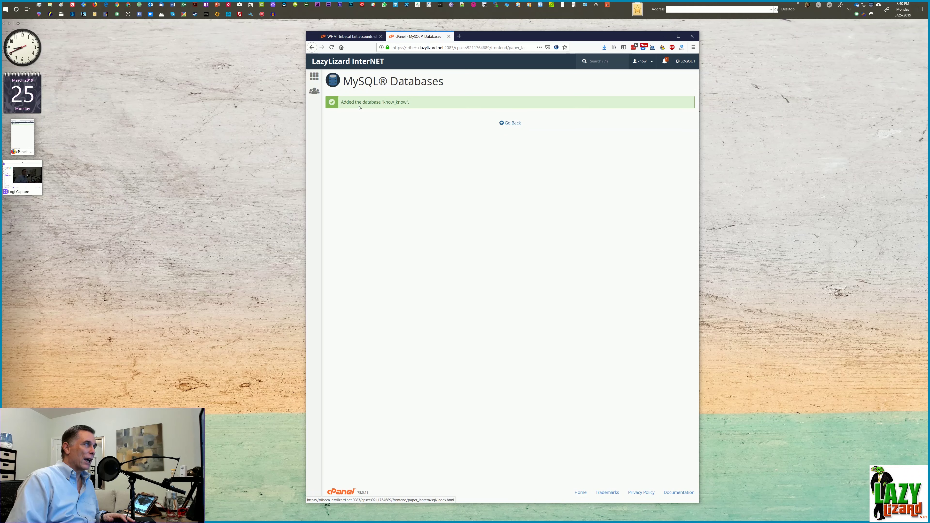
click(512, 123)
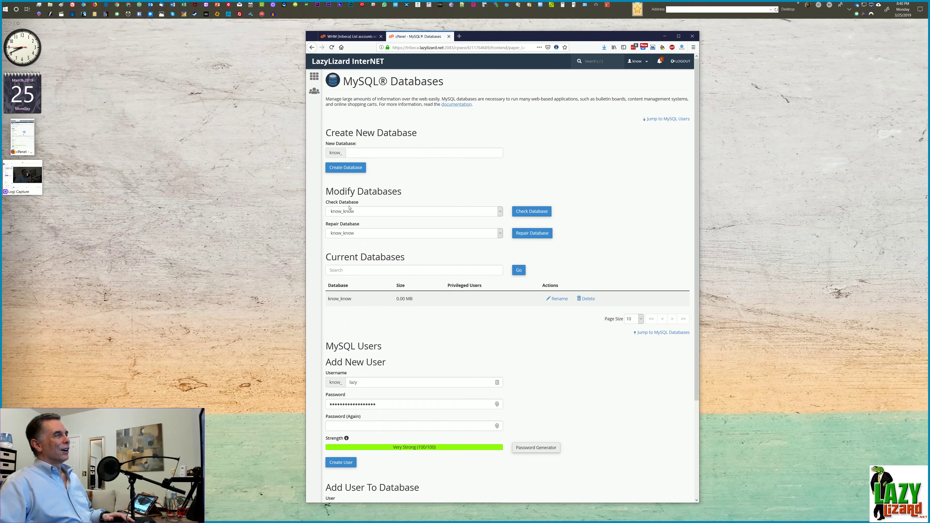
Look at the databases offered for the check and repair operations.
click(367, 212)
click(367, 212)
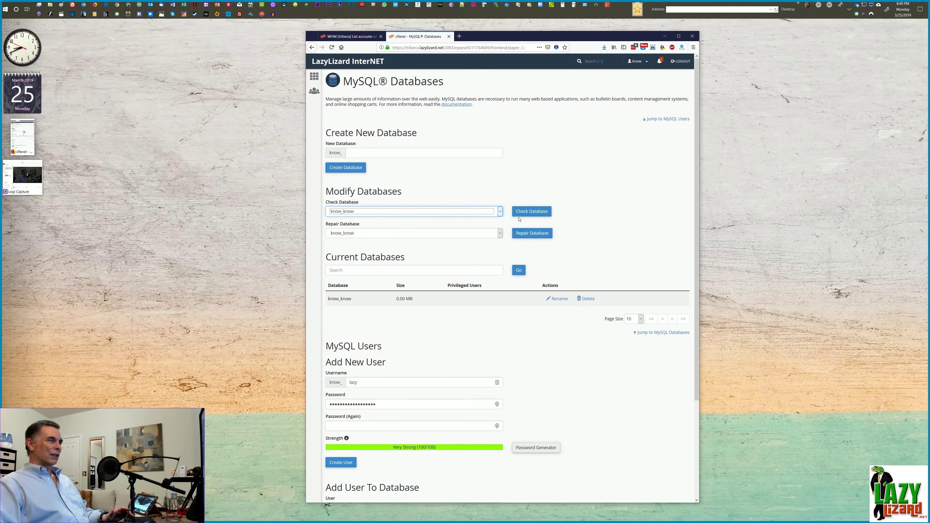
click(499, 235)
click(385, 241)
click(385, 250)
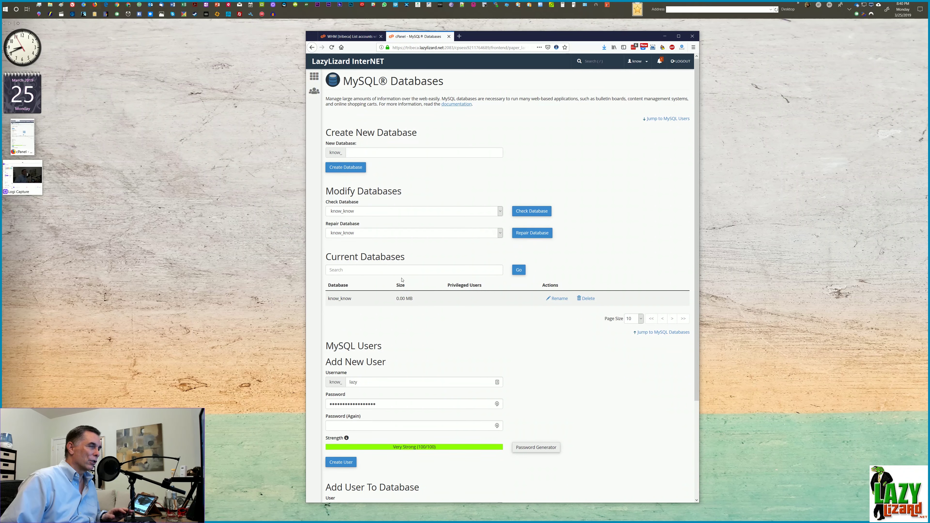
Empty the autofilled username and password in the form for adding a new MySQL user.
scroll(377, 275, down, 1)
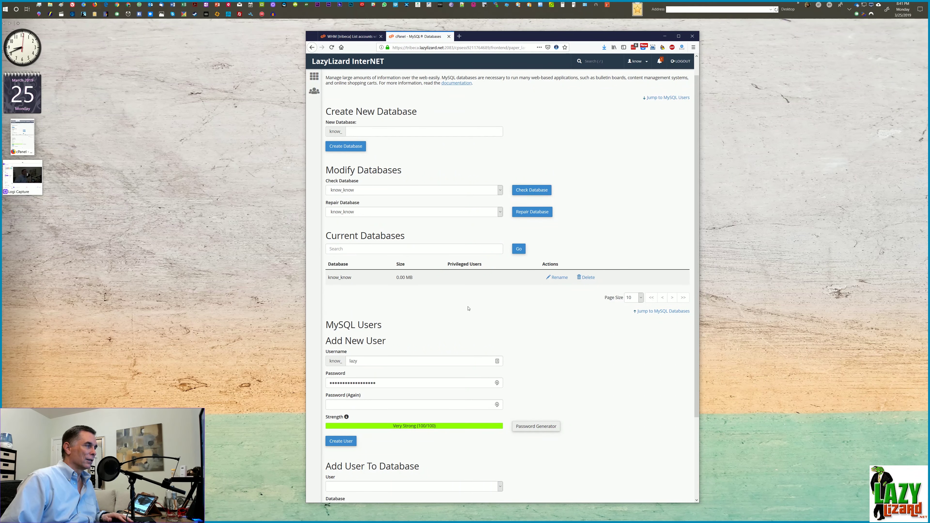
scroll(452, 309, down, 1)
scroll(452, 308, down, 1)
double_click(355, 317)
key(BackSpace)
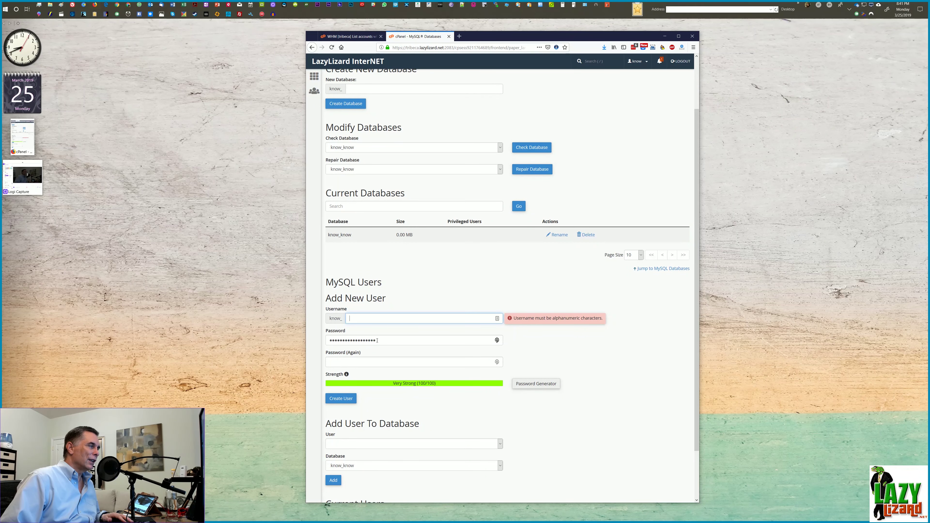
double_click(421, 339)
key(BackSpace)
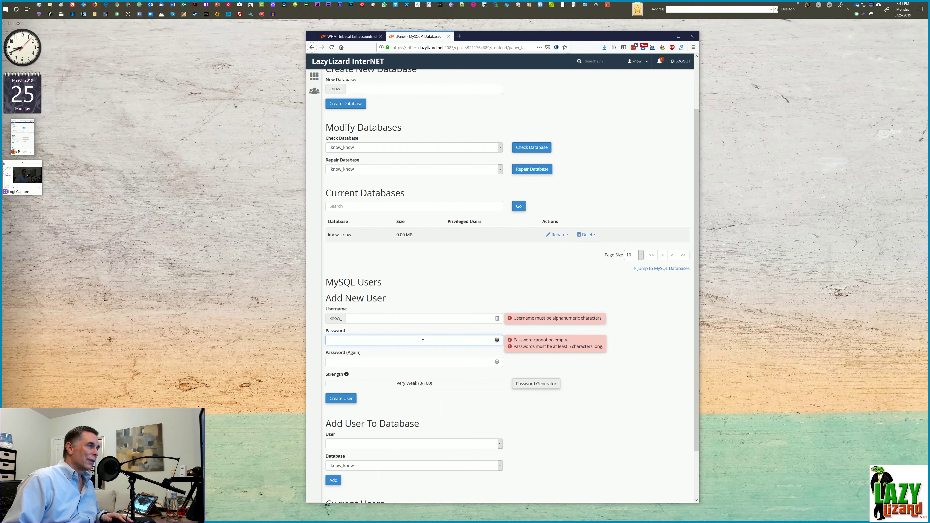
click(433, 278)
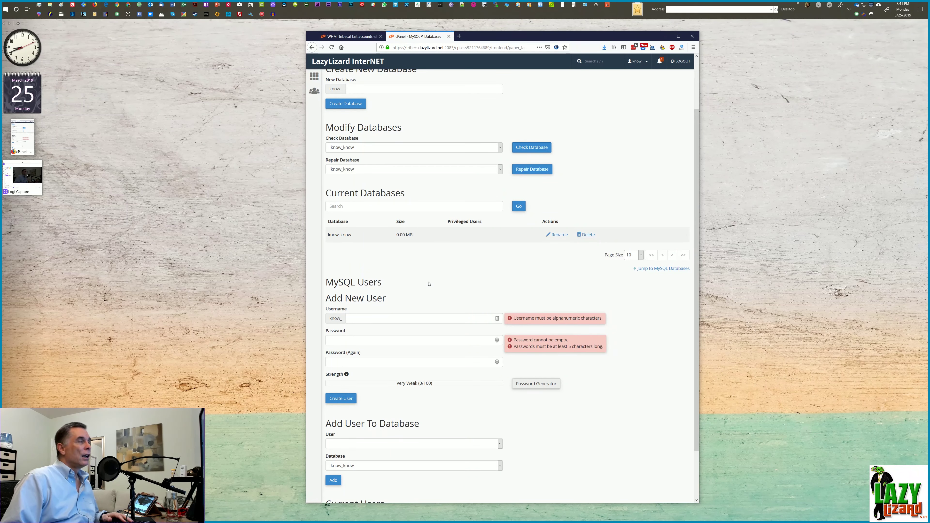
Set the new MySQL user's name to "know" after the know_ prefix.
scroll(430, 281, up, 1)
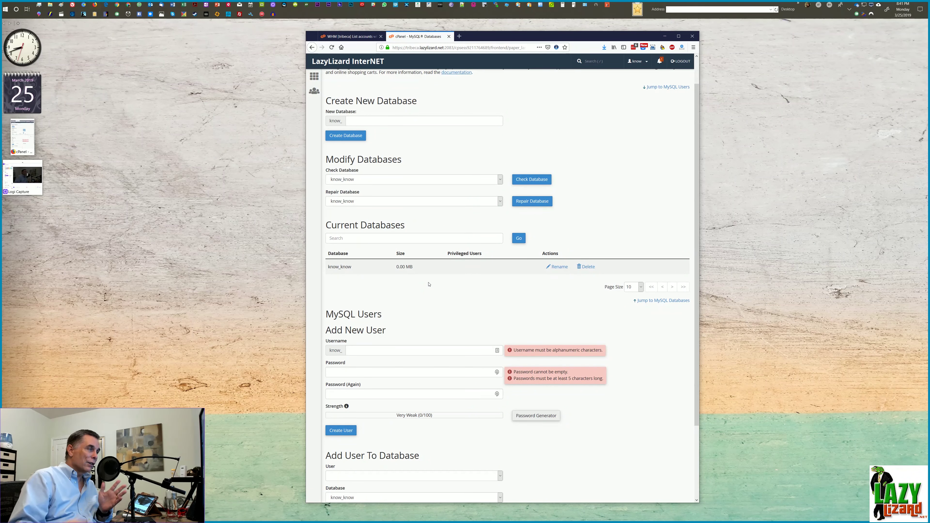
scroll(385, 313, down, 2)
click(375, 317)
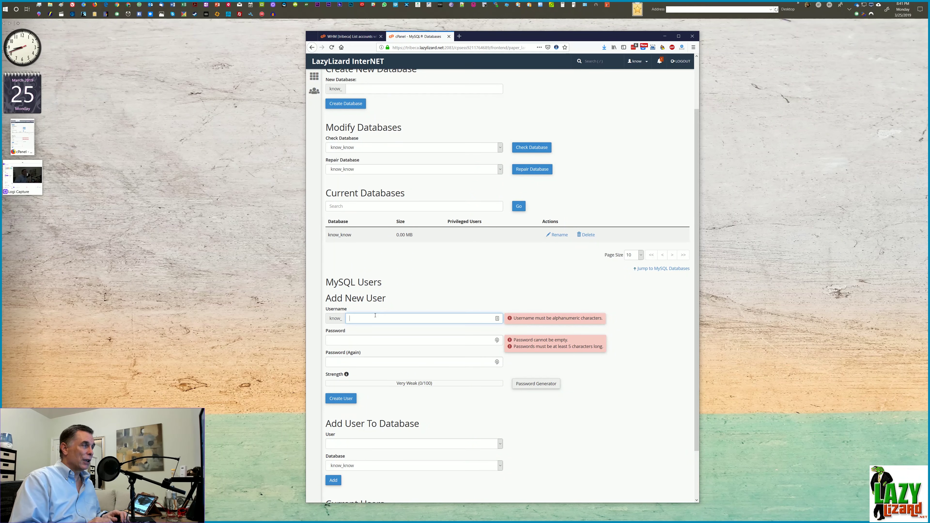
text(know)
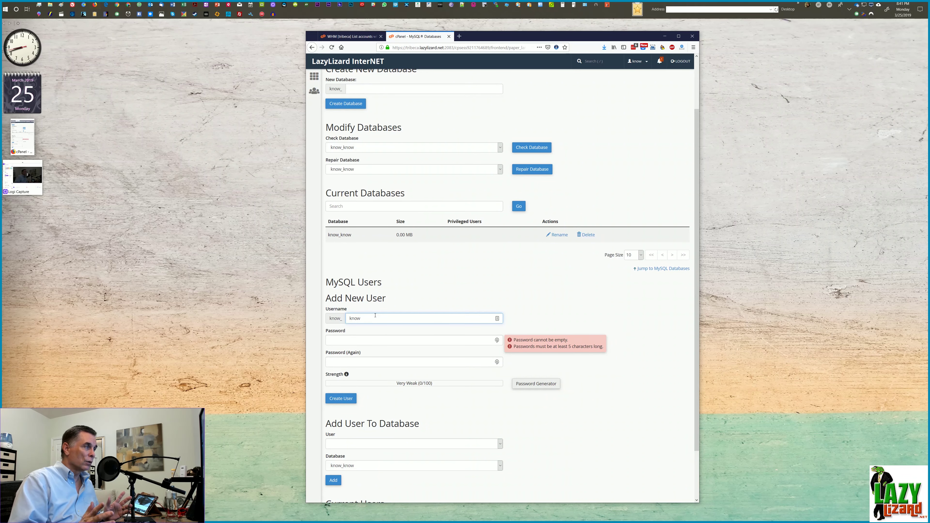
Generate a password of length 18 for the new MySQL user and mark it as copied in a safe place.
click(458, 338)
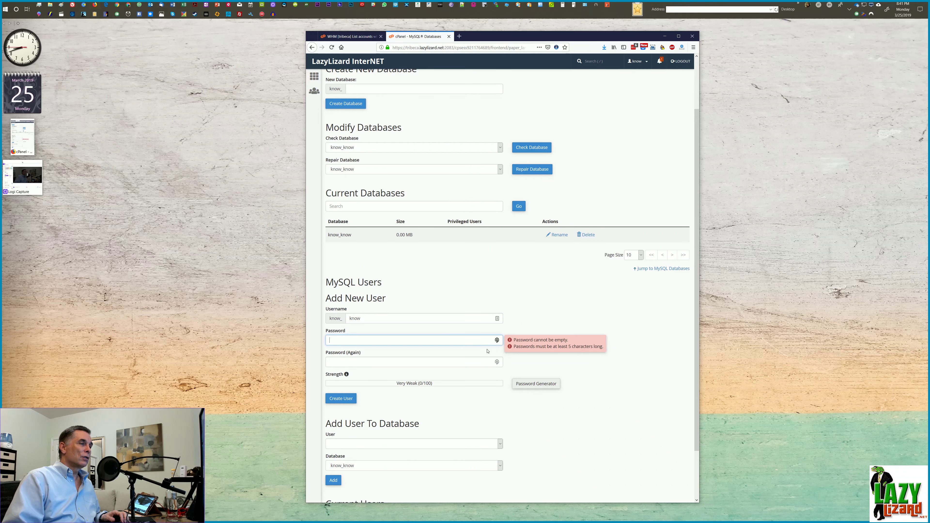
click(515, 381)
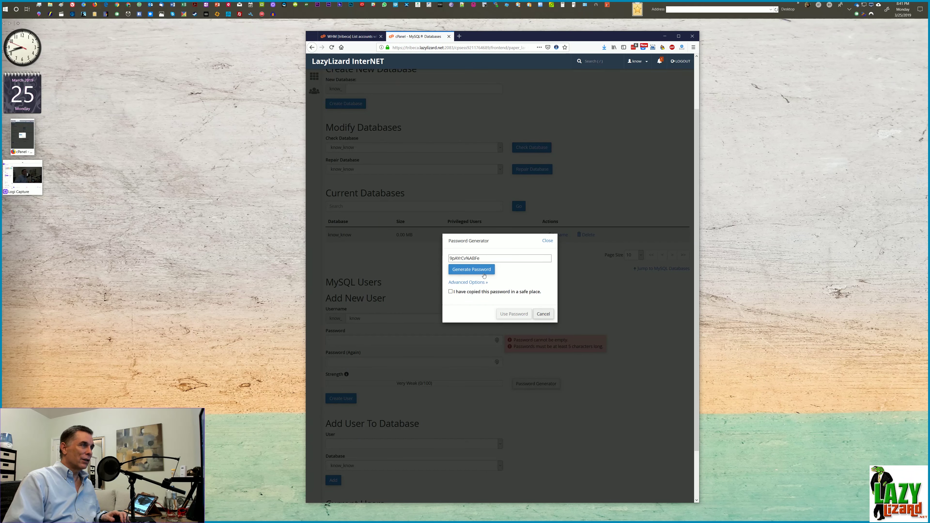
click(472, 283)
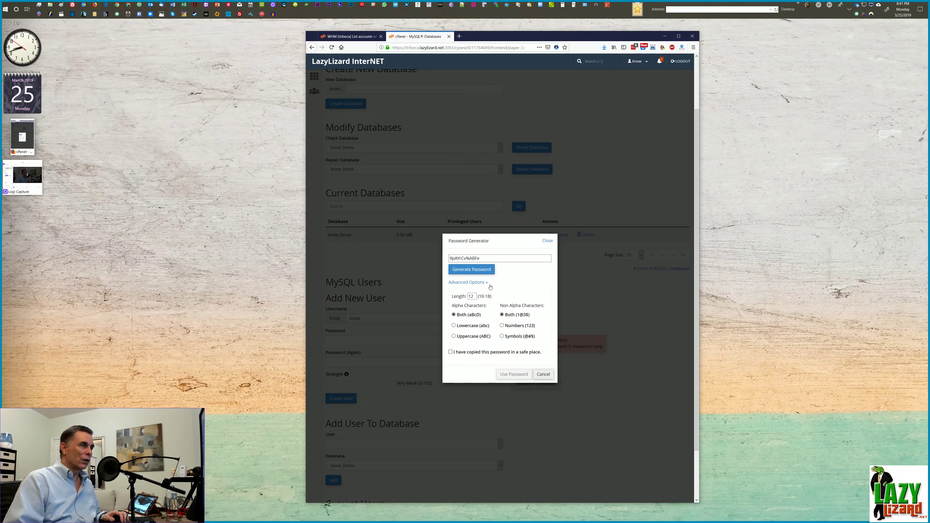
double_click(471, 296)
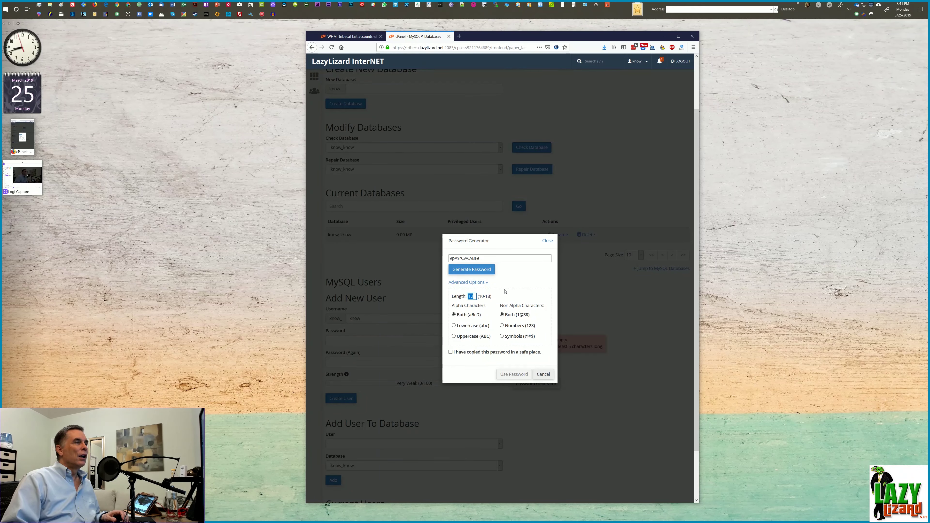
text(18)
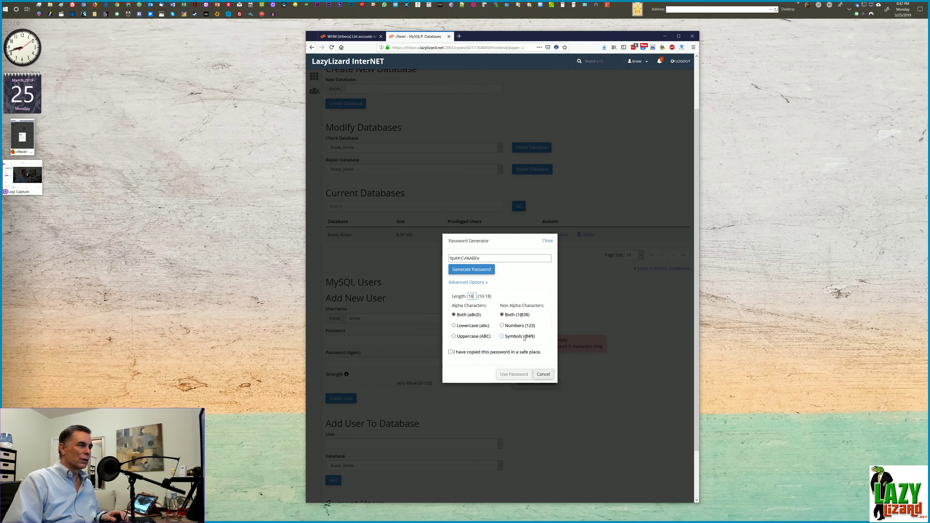
click(487, 352)
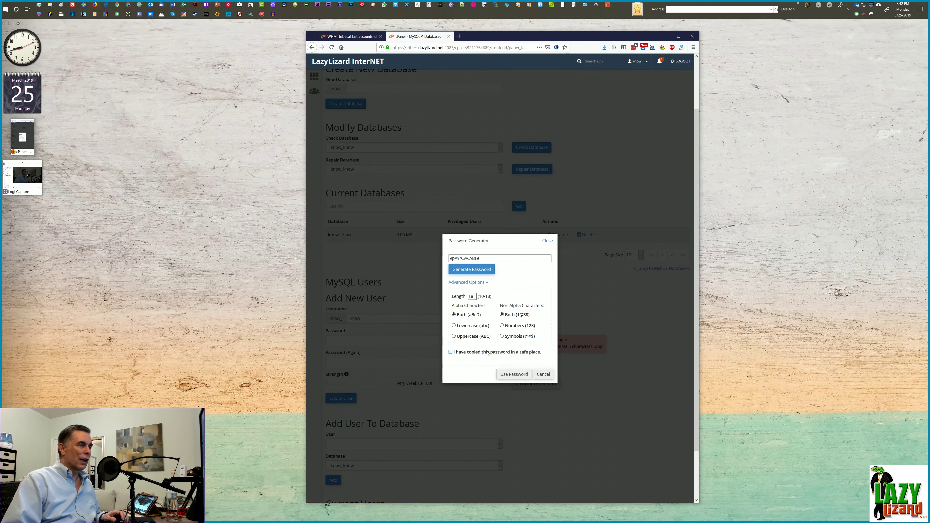
click(471, 270)
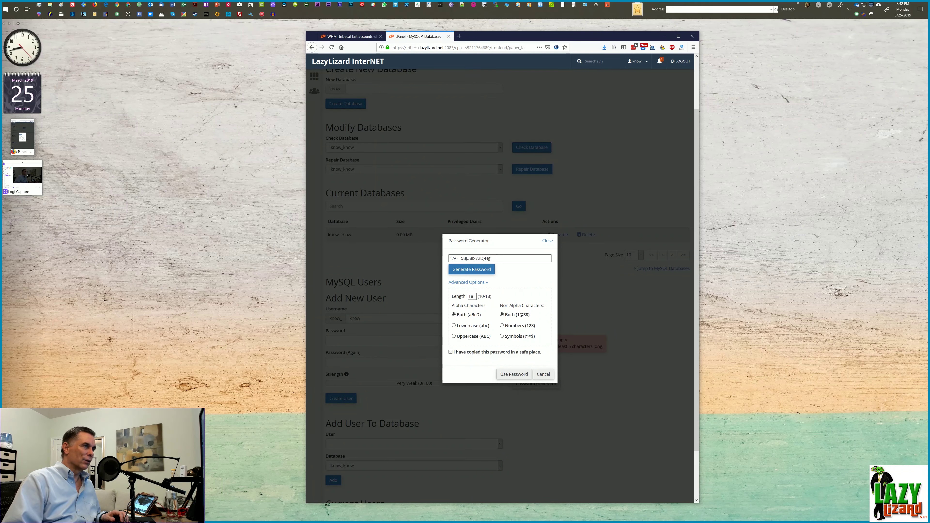
Select the generated password and use it to fill both password fields of the new MySQL user.
triple_click(475, 258)
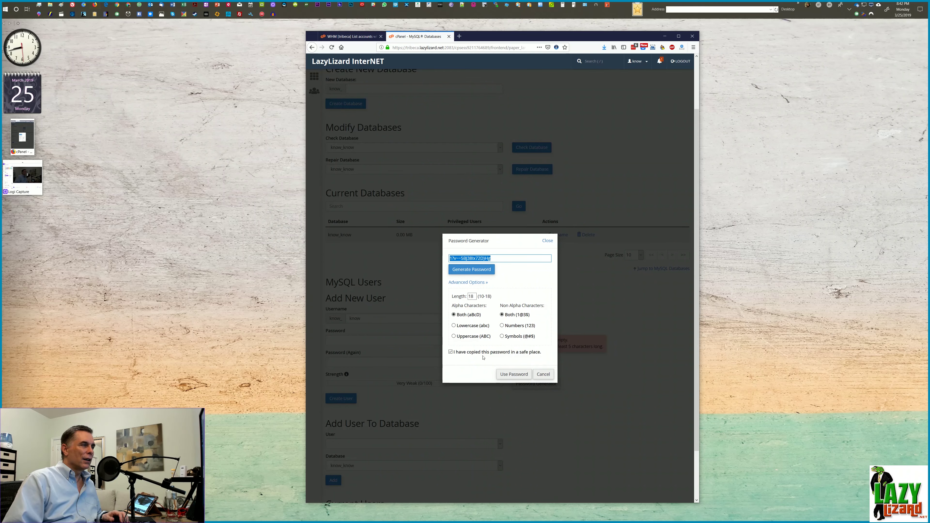
click(514, 374)
click(400, 344)
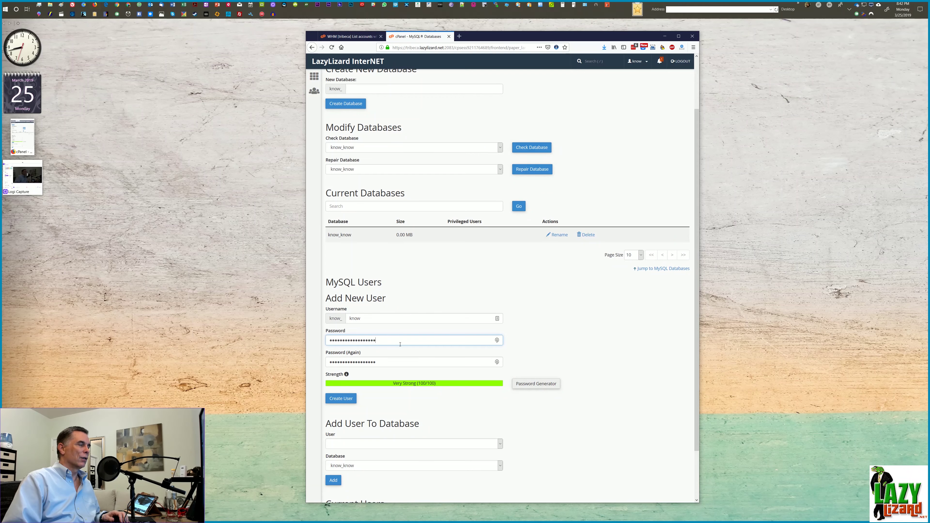
Create the know_know MySQL user without saving its login to LastPass, and return to the MySQL Databases page.
scroll(416, 358, down, 2)
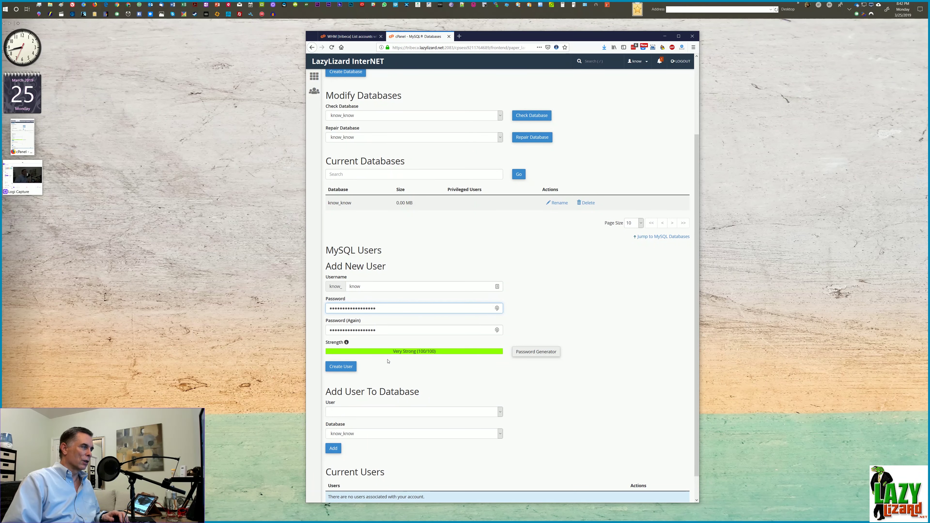
click(388, 361)
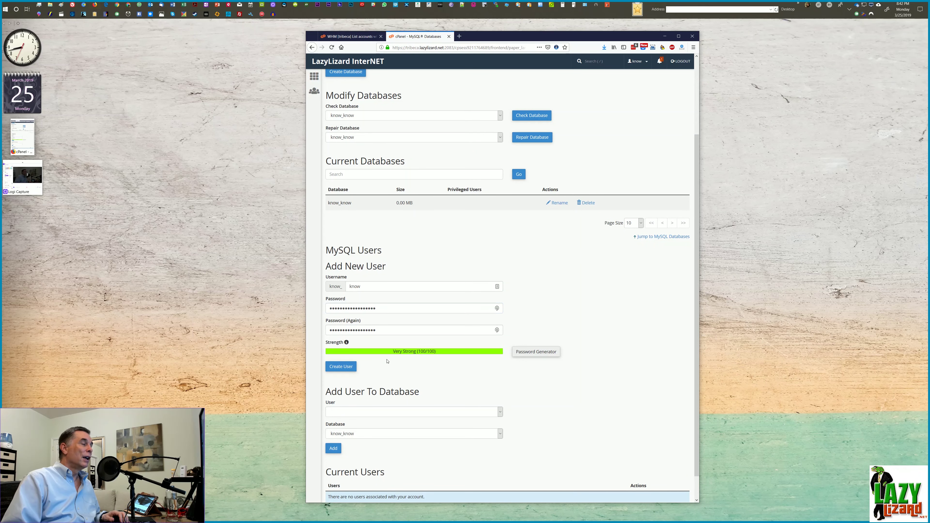
click(344, 367)
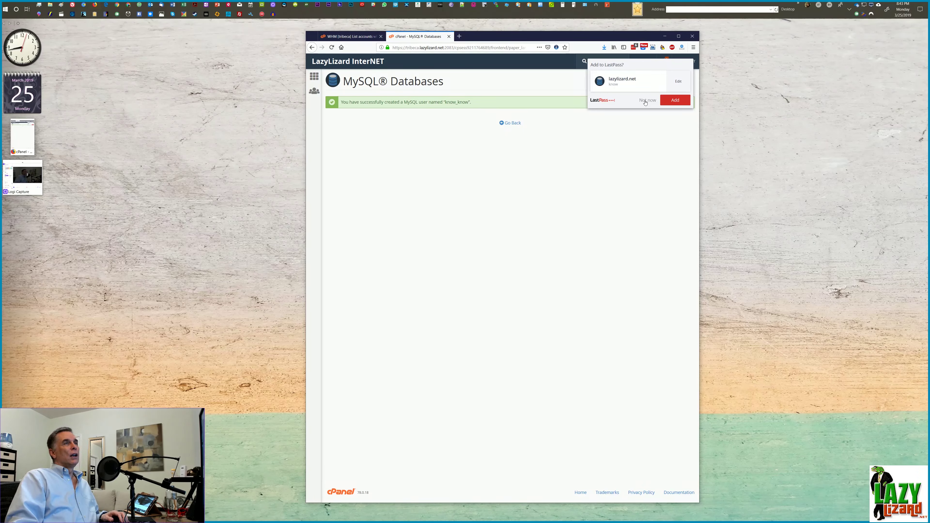
click(645, 102)
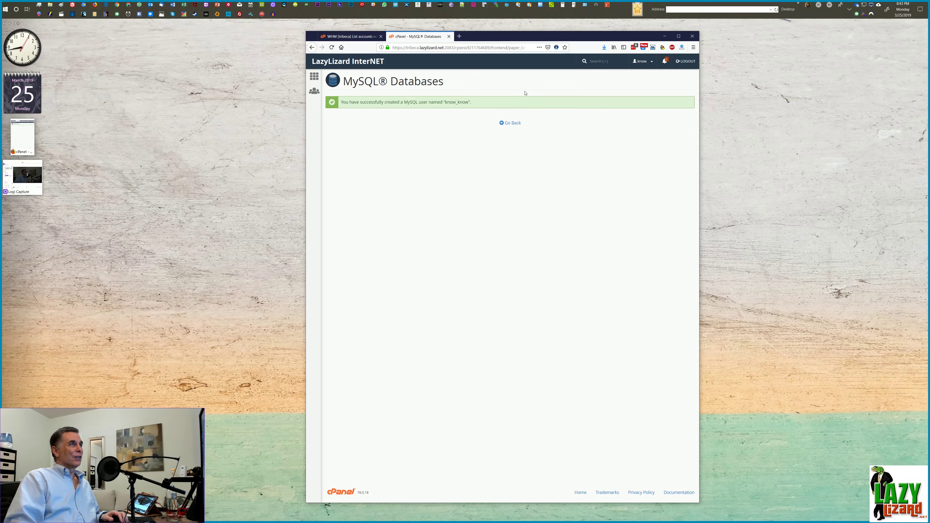
click(509, 123)
Clear the autofilled username and password from the form for adding a new MySQL user.
scroll(571, 151, down, 1)
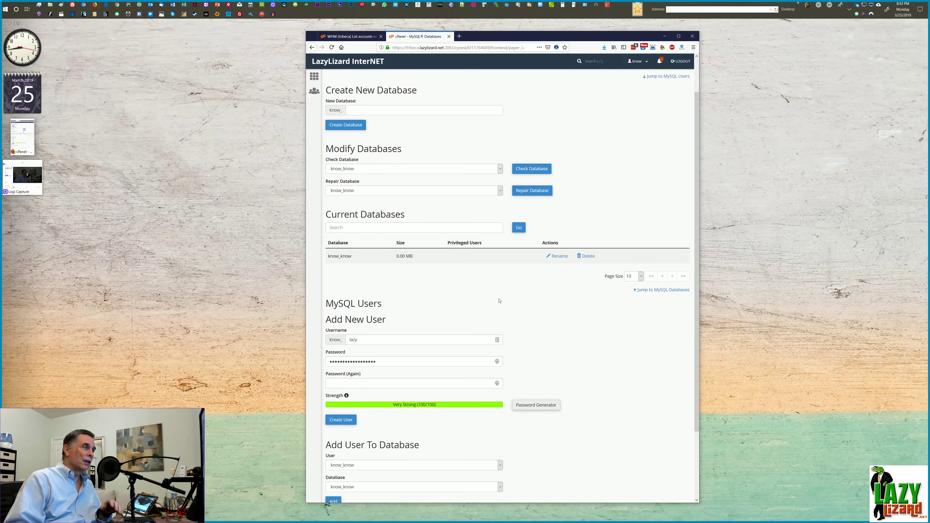
scroll(499, 300, down, 1)
double_click(406, 314)
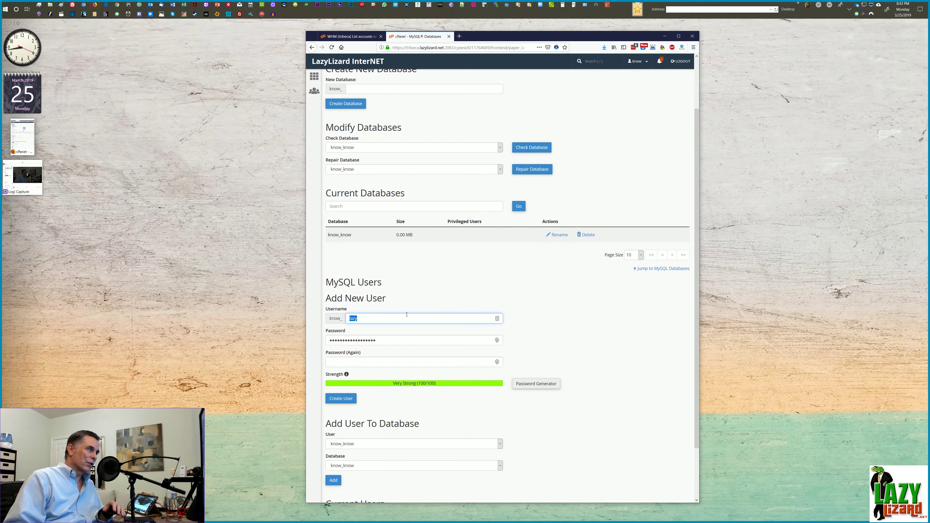
key(BackSpace)
click(403, 340)
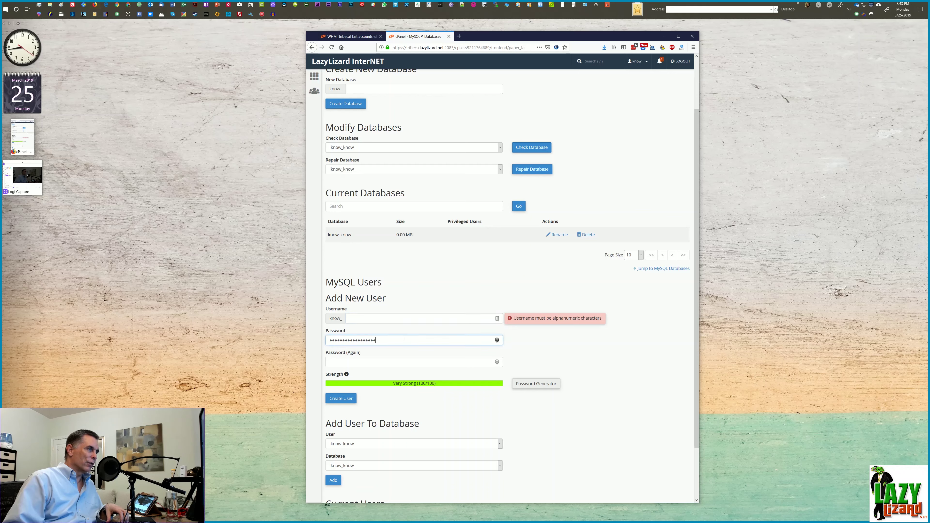
key(ctrl+a)
key(BackSpace)
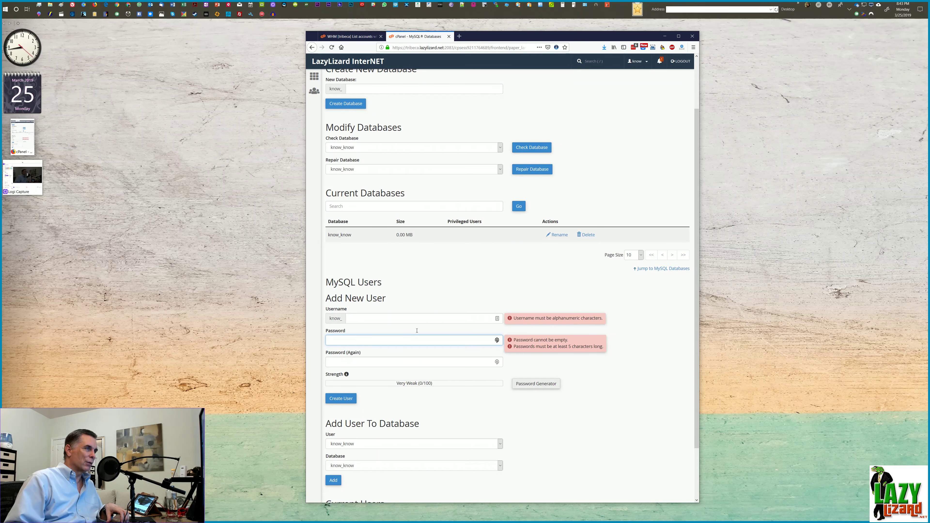
click(451, 293)
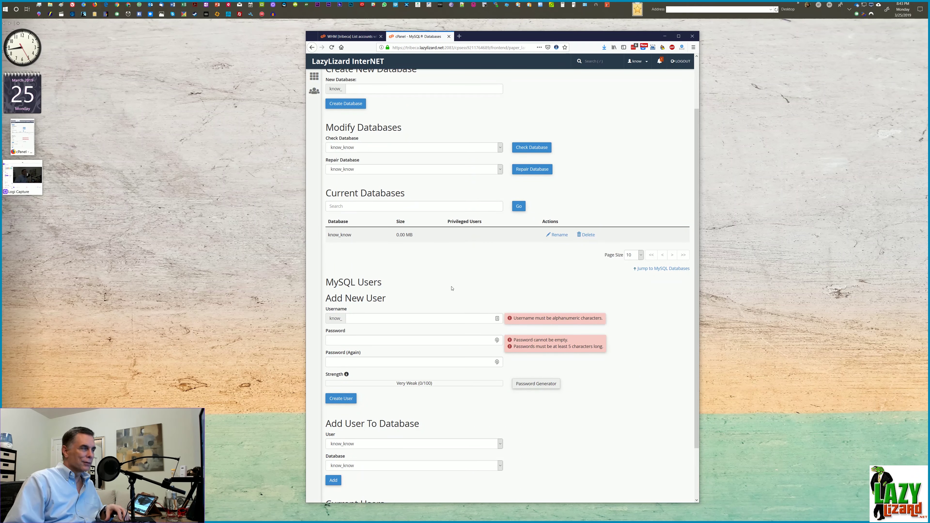
Examine the lists of current databases and current users for the new database and MySQL user.
scroll(452, 288, down, 2)
scroll(464, 315, down, 1)
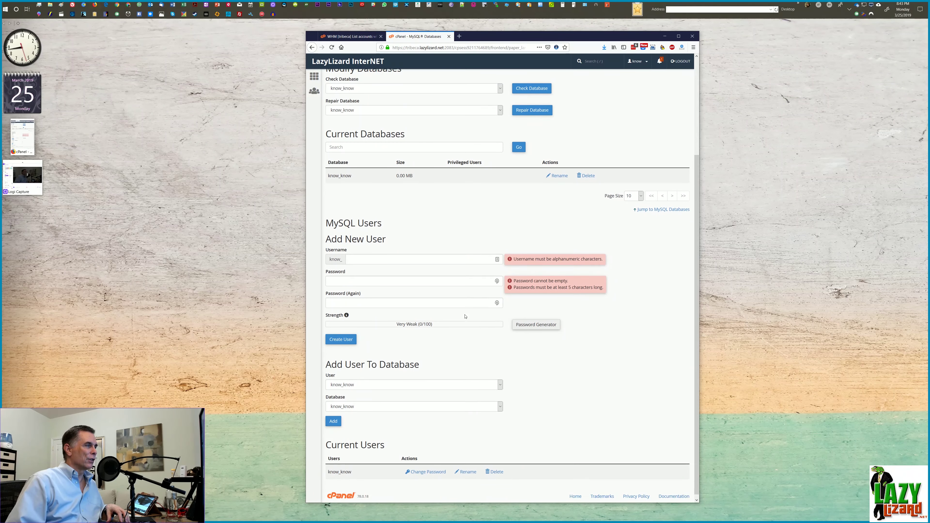
scroll(465, 316, up, 3)
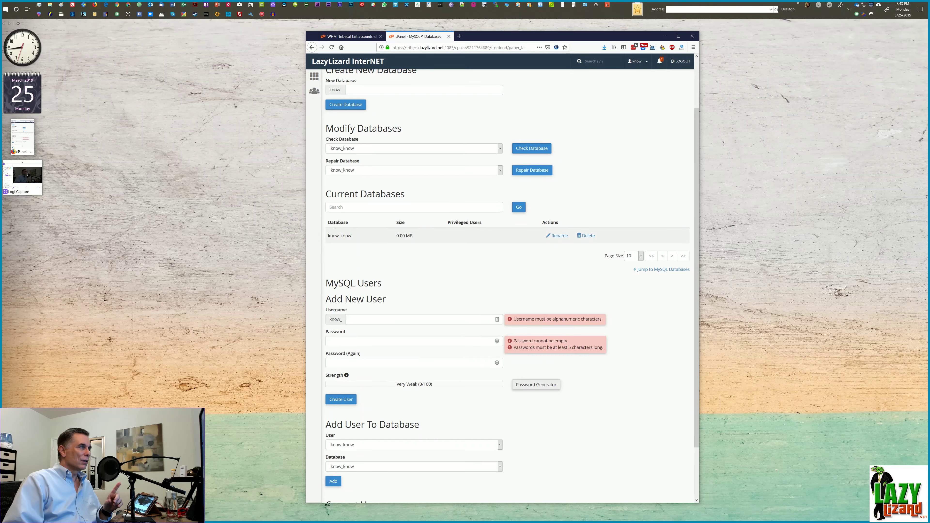
drag(330, 223, 394, 238)
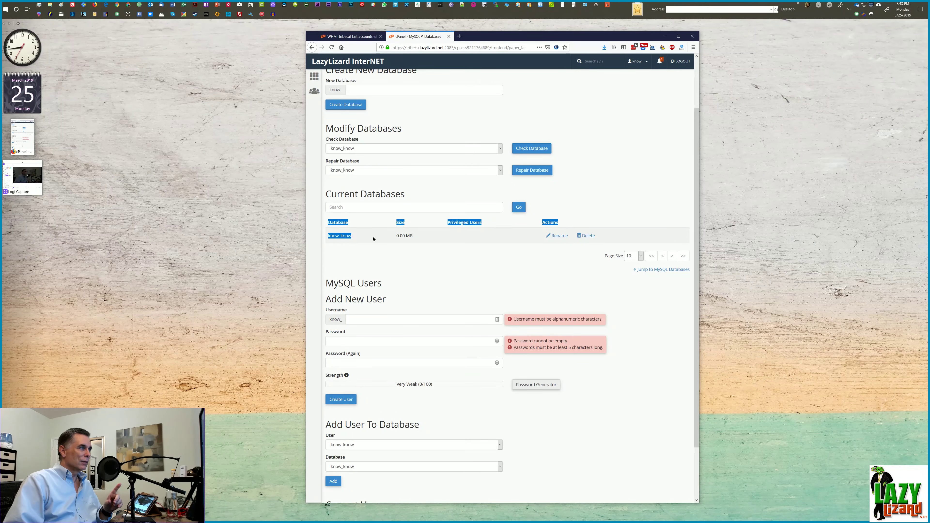
click(401, 235)
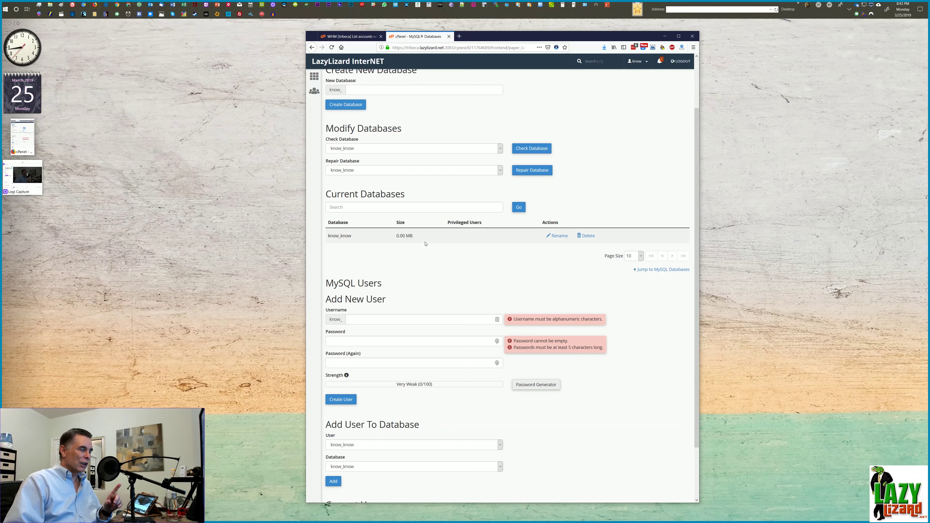
scroll(421, 246, down, 3)
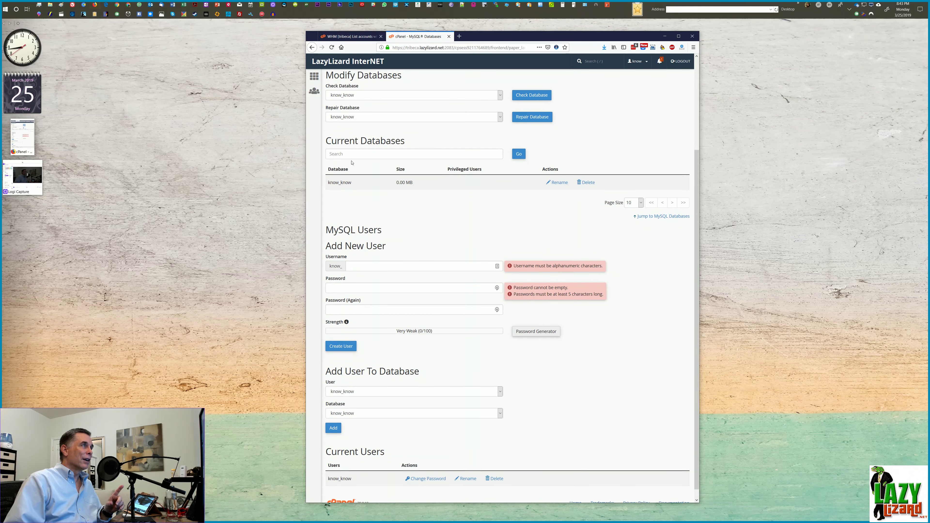
scroll(329, 442, down, 1)
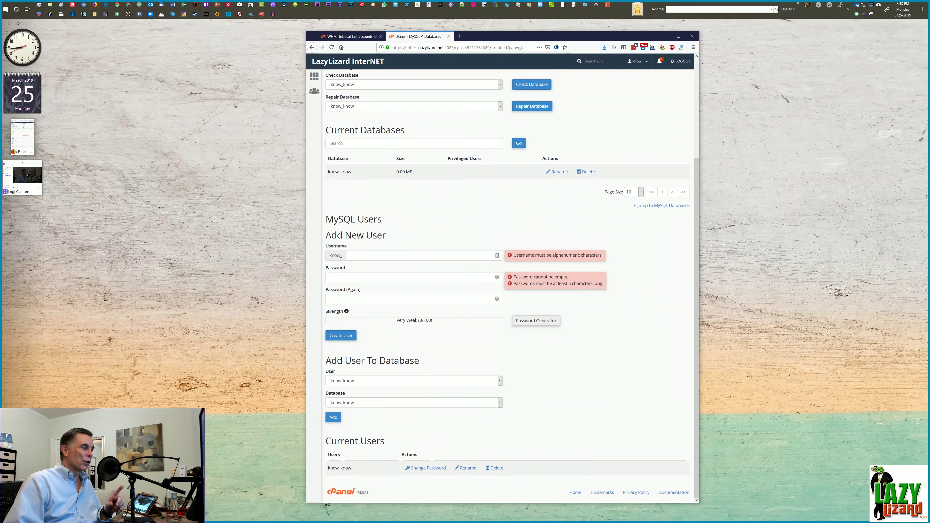
drag(326, 442, 389, 467)
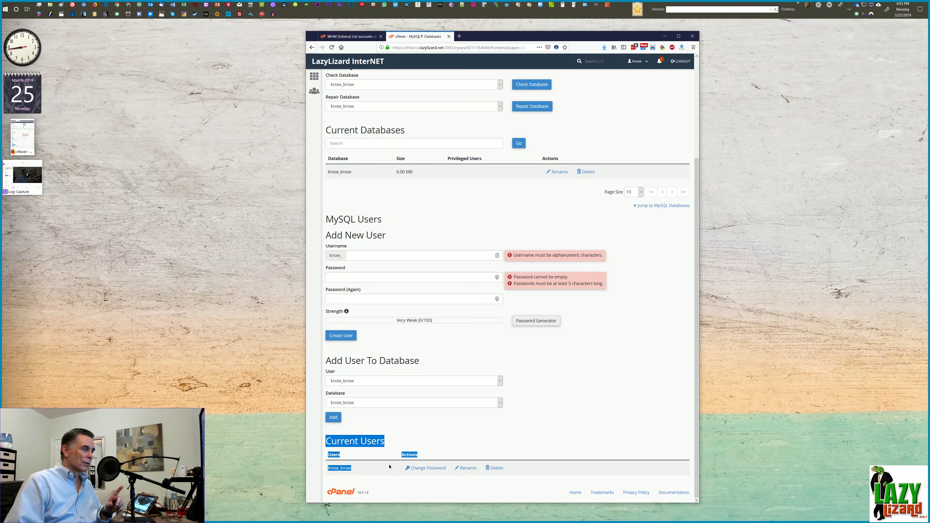
click(467, 431)
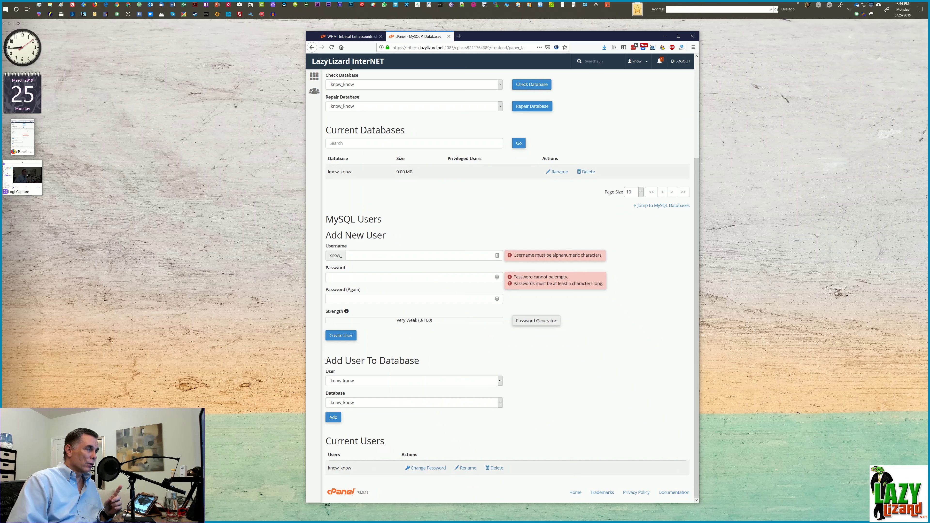
Add the user know_know to the database know_know.
drag(326, 361, 419, 360)
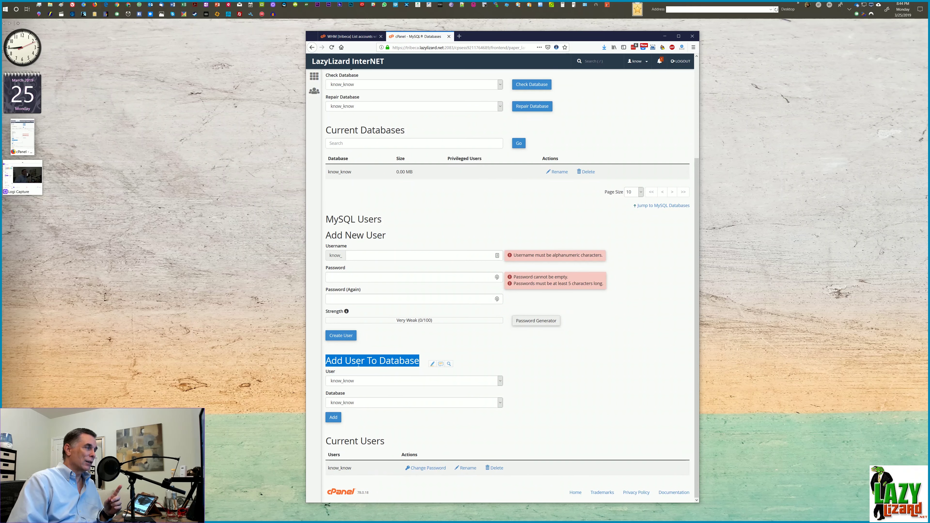
click(324, 368)
click(350, 382)
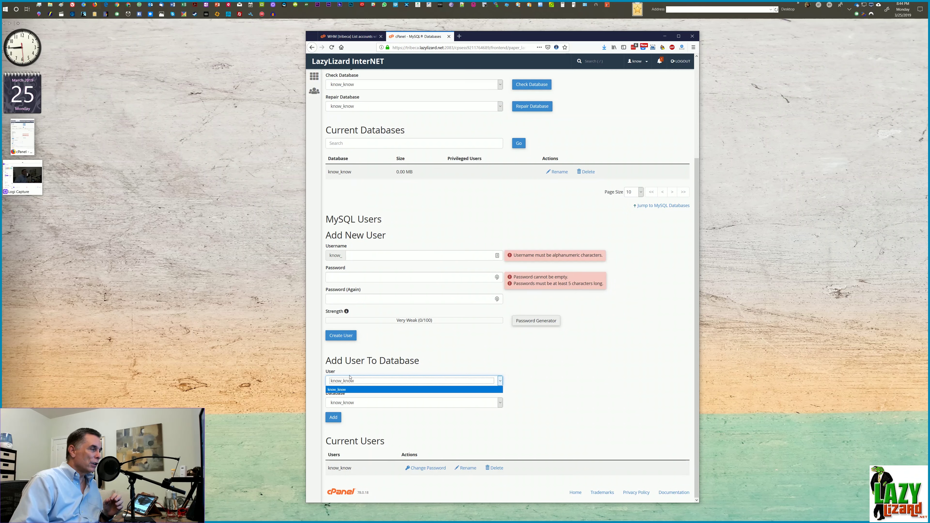
click(353, 390)
click(353, 402)
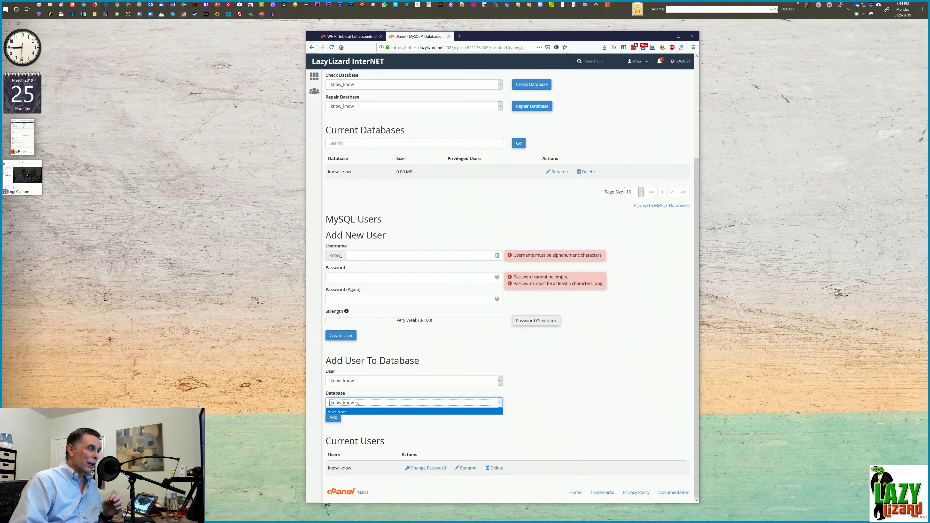
click(356, 403)
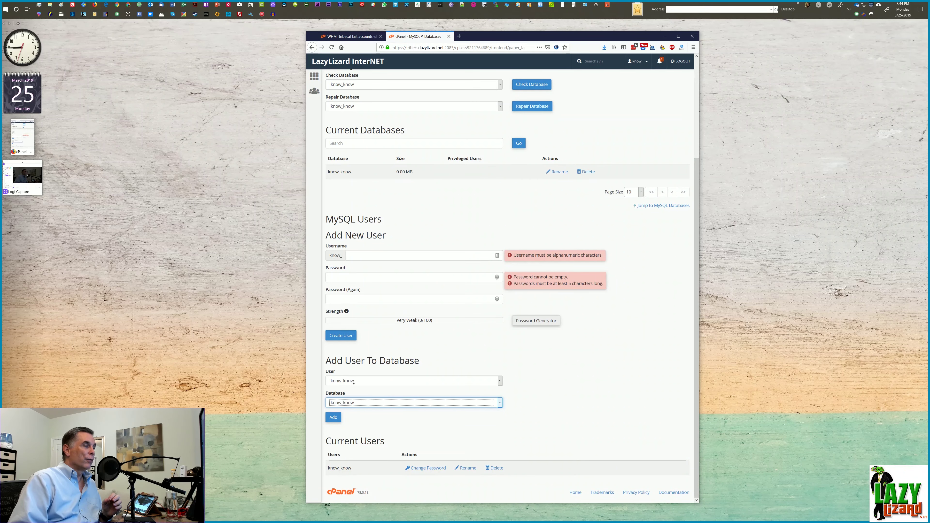
click(357, 382)
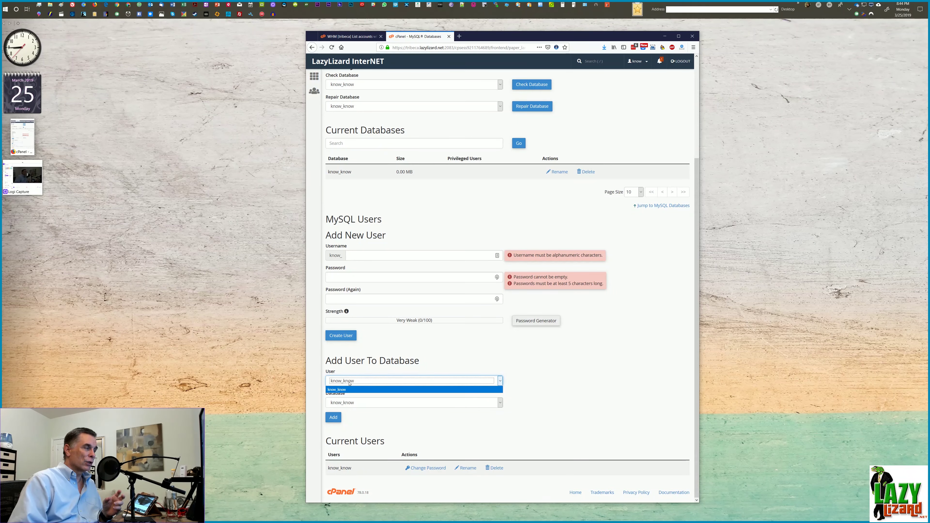
click(352, 403)
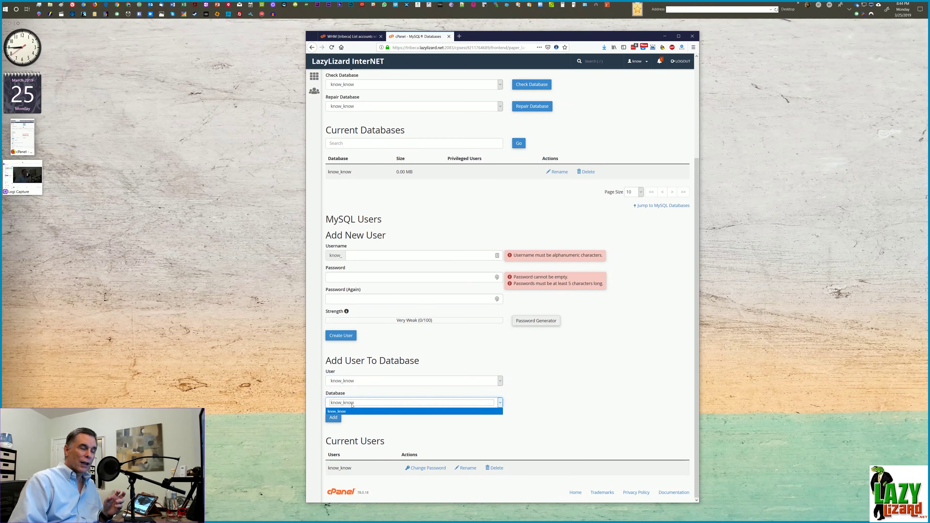
click(352, 404)
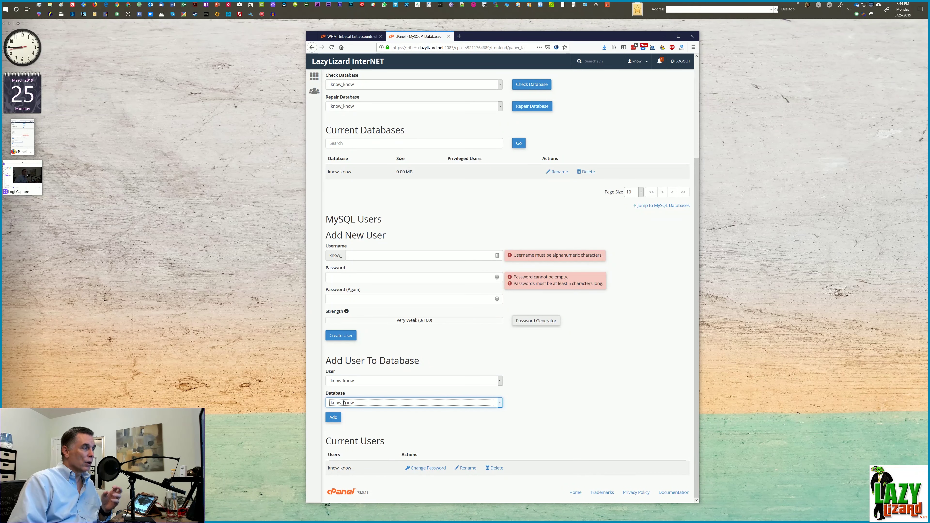
click(331, 417)
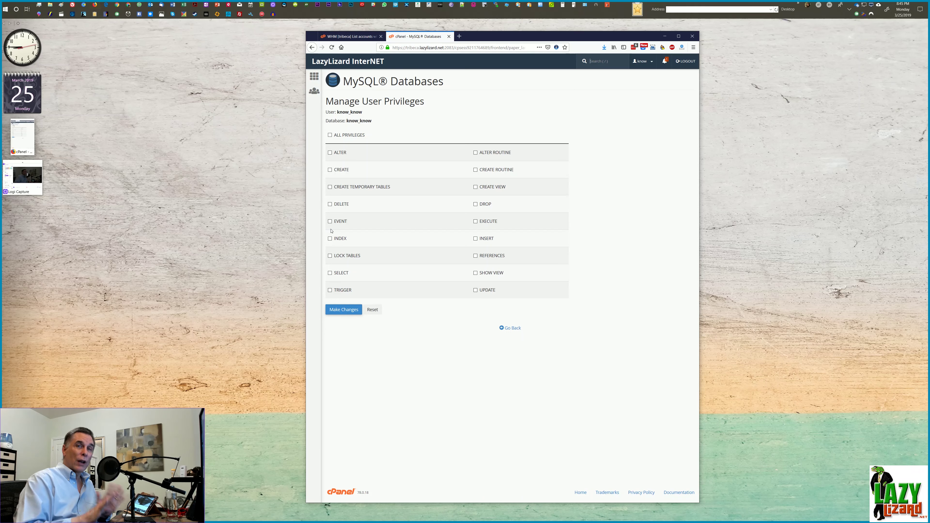
Grant know_know all privileges on the know_know database, save the changes, and go back to check the current databases list.
click(330, 135)
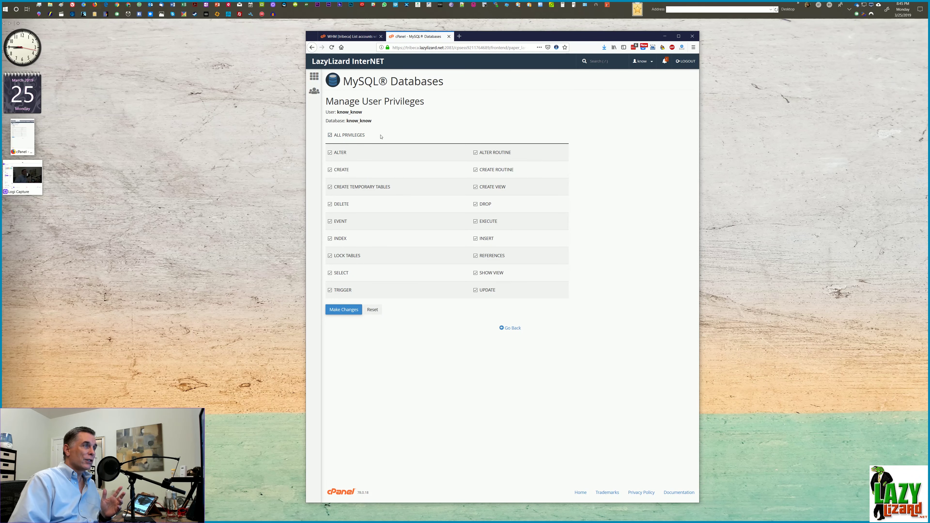
click(345, 308)
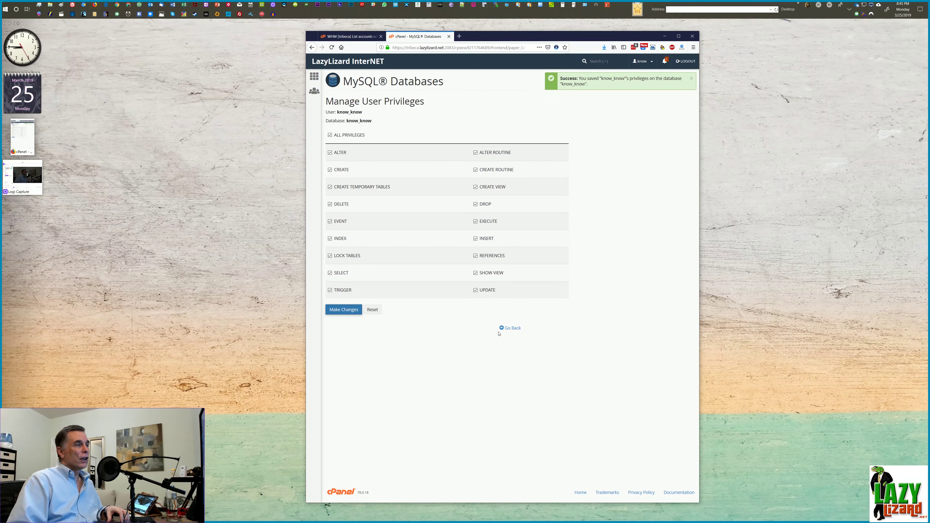
click(508, 328)
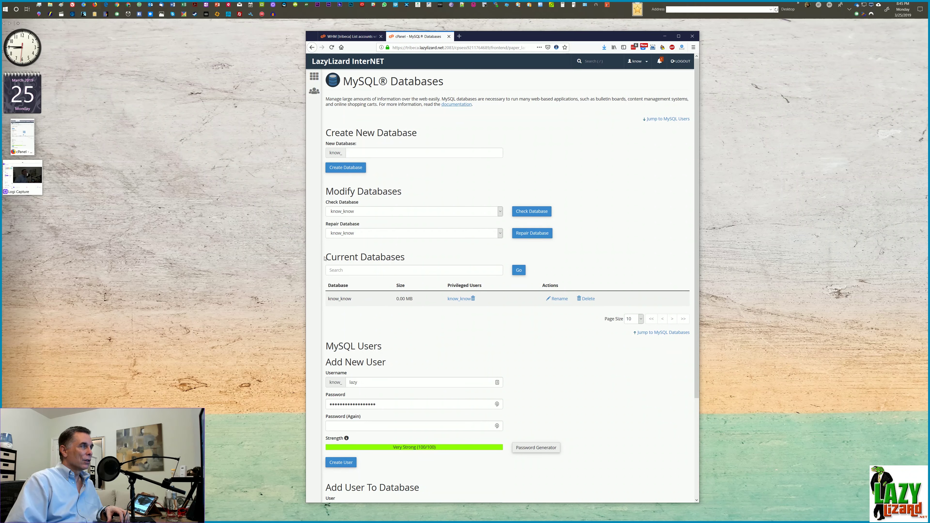
drag(325, 258, 493, 298)
click(350, 297)
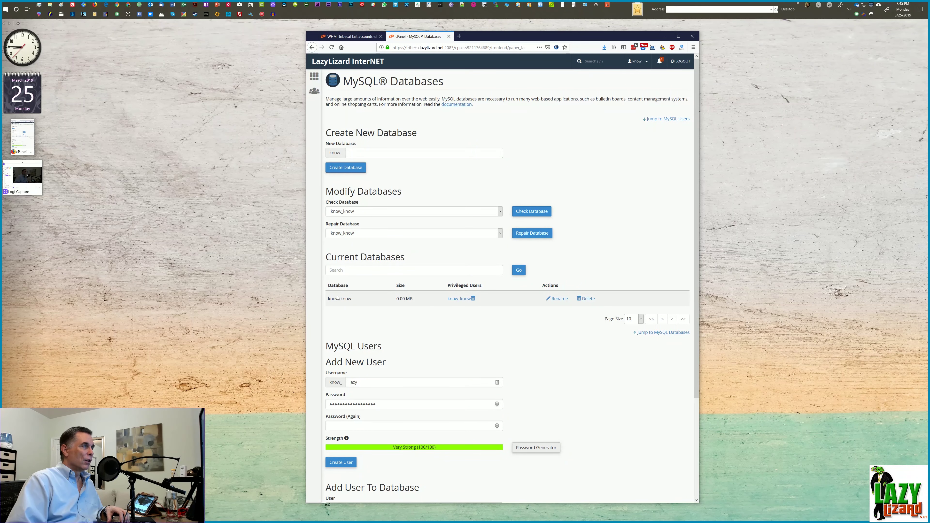